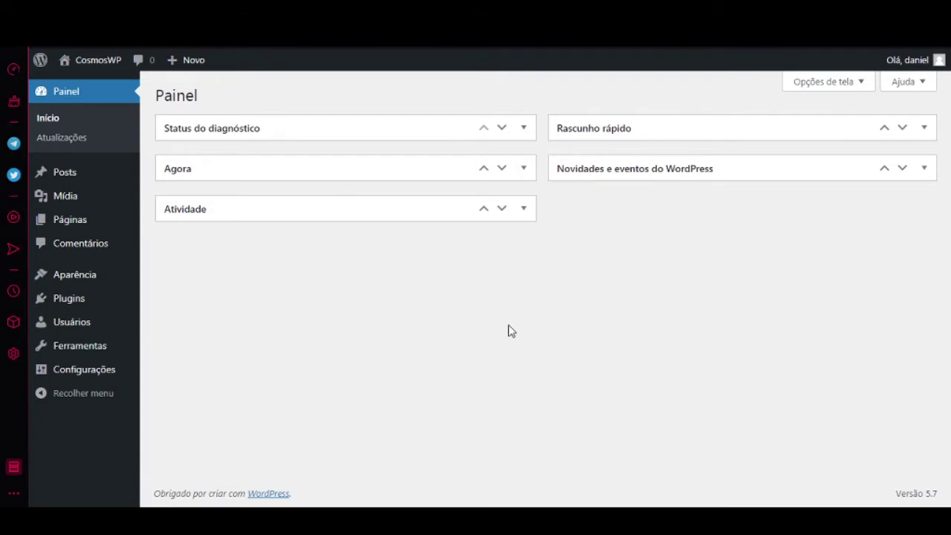
# Search the WordPress directory of new themes for "blocksy".
pyautogui.moveTo(96, 282)
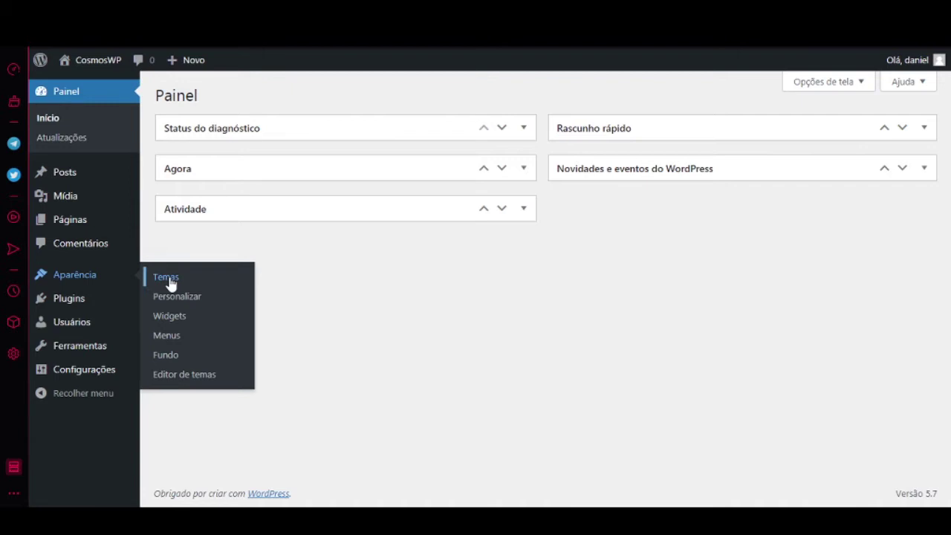
pyautogui.click(359, 280)
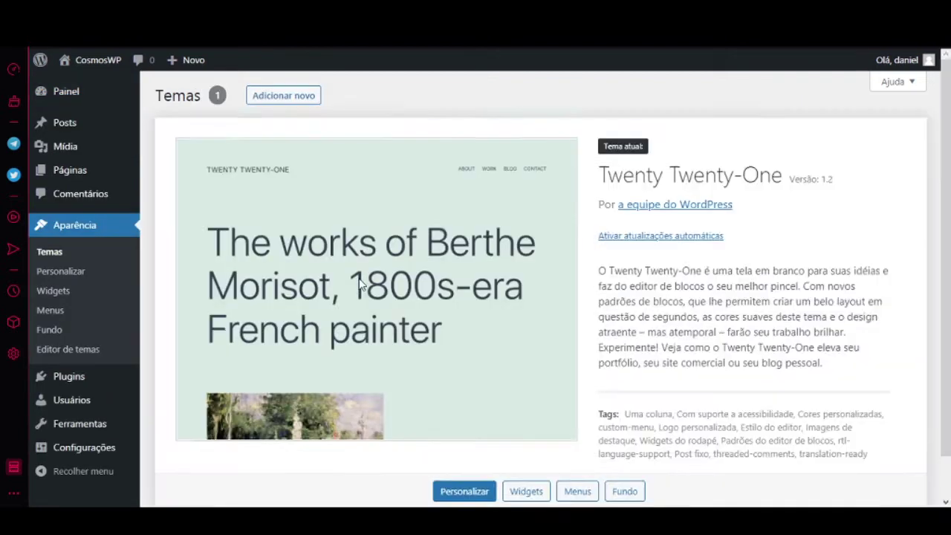
pyautogui.scroll(-1, 359, 280)
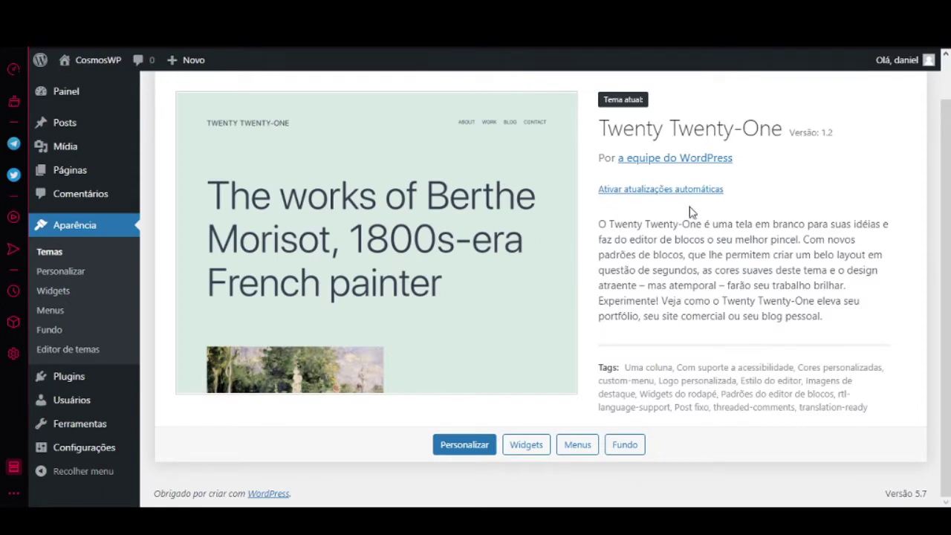
pyautogui.scroll(1, 946, 217)
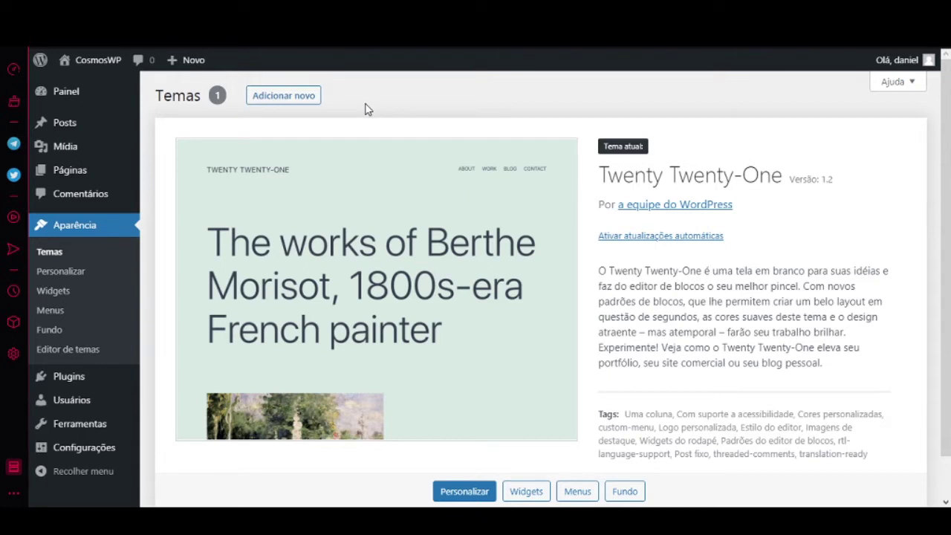
pyautogui.click(303, 101)
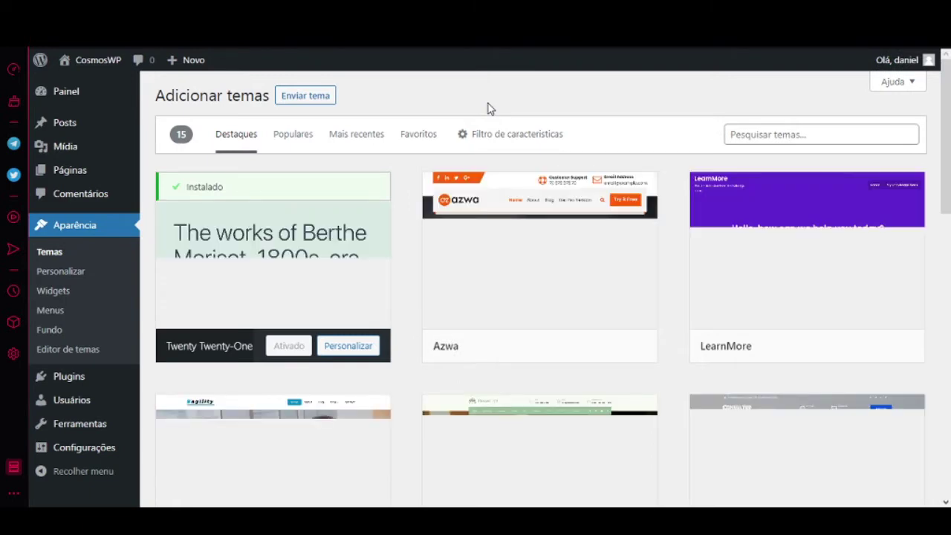
pyautogui.click(778, 134)
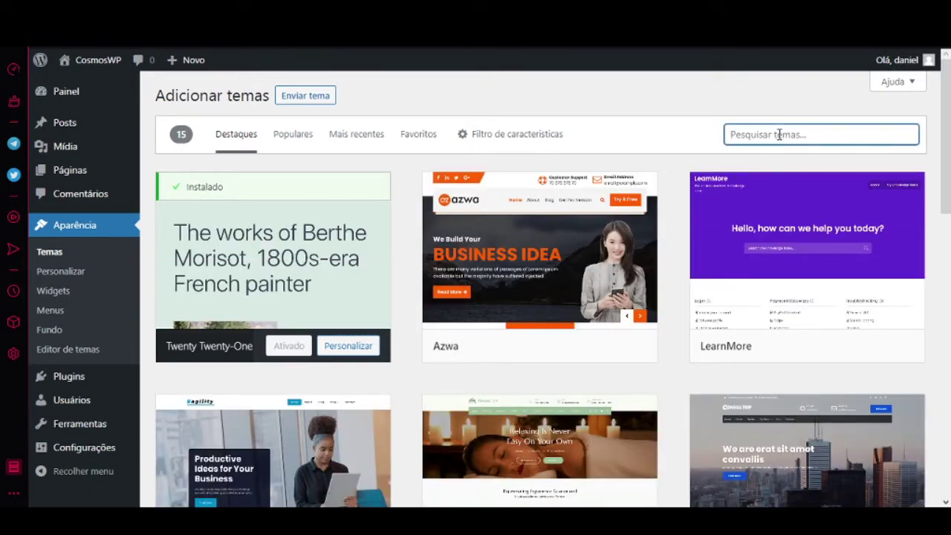
pyautogui.write('block')
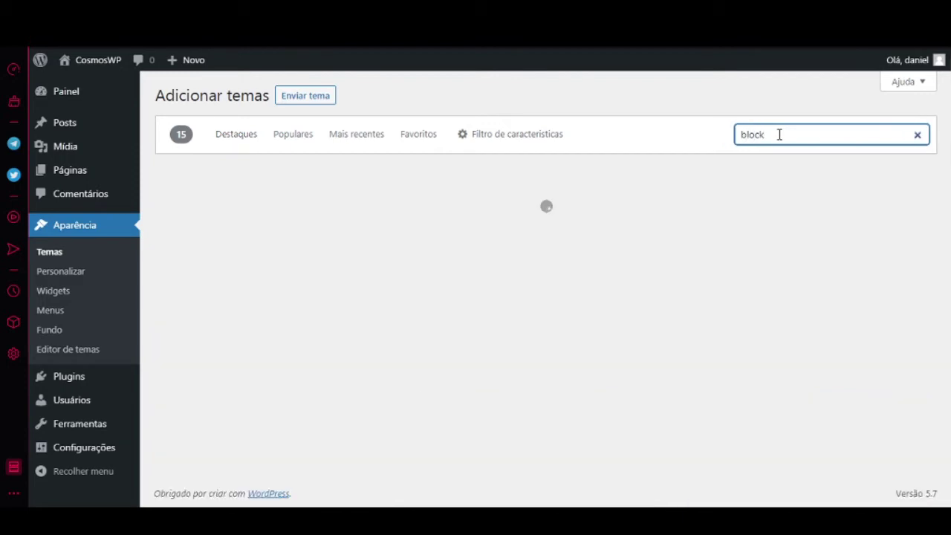
pyautogui.write('sy')
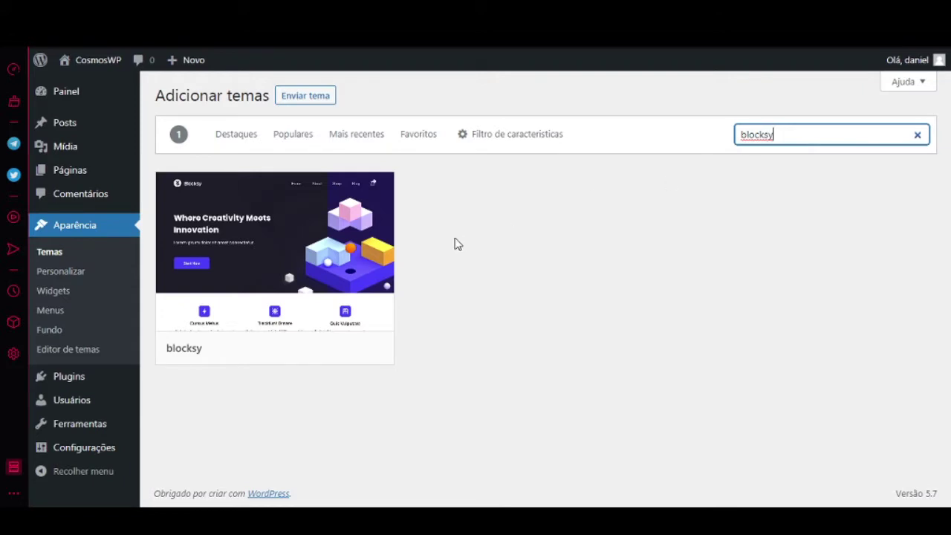
# Install the blocksy theme from the search results and activate it on the site.
pyautogui.moveTo(286, 299)
pyautogui.click(303, 353)
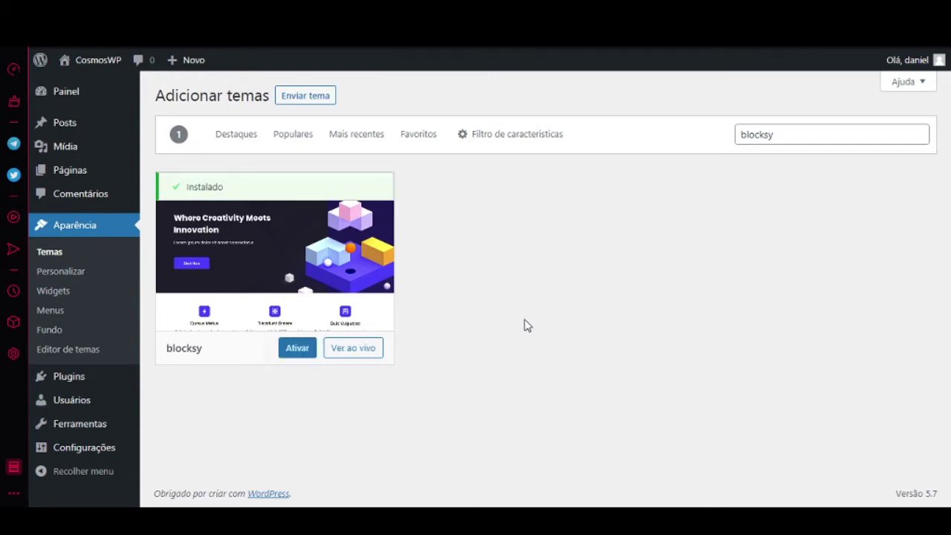
pyautogui.click(299, 351)
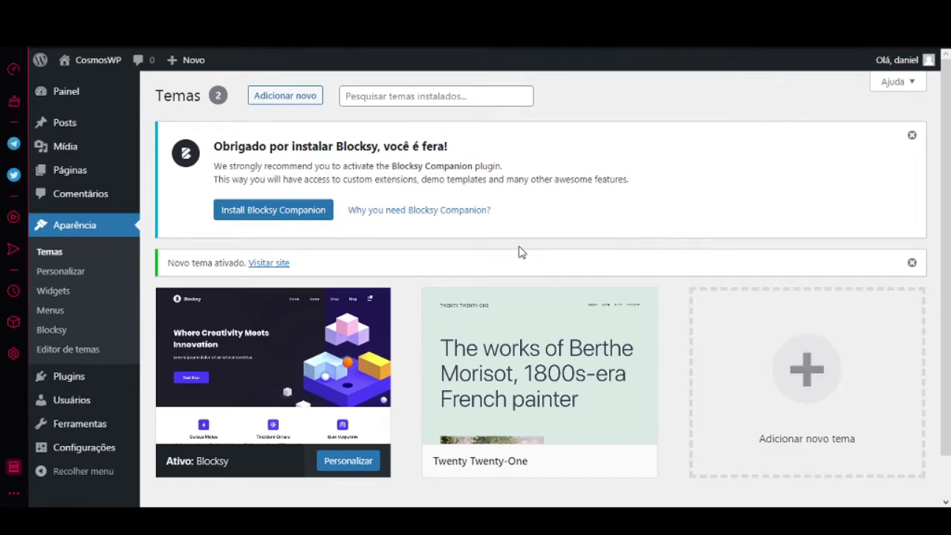
# Install the recommended Blocksy Companion plugin and allow its update notifications and diagnostic tracking.
pyautogui.click(296, 217)
pyautogui.moveTo(79, 149)
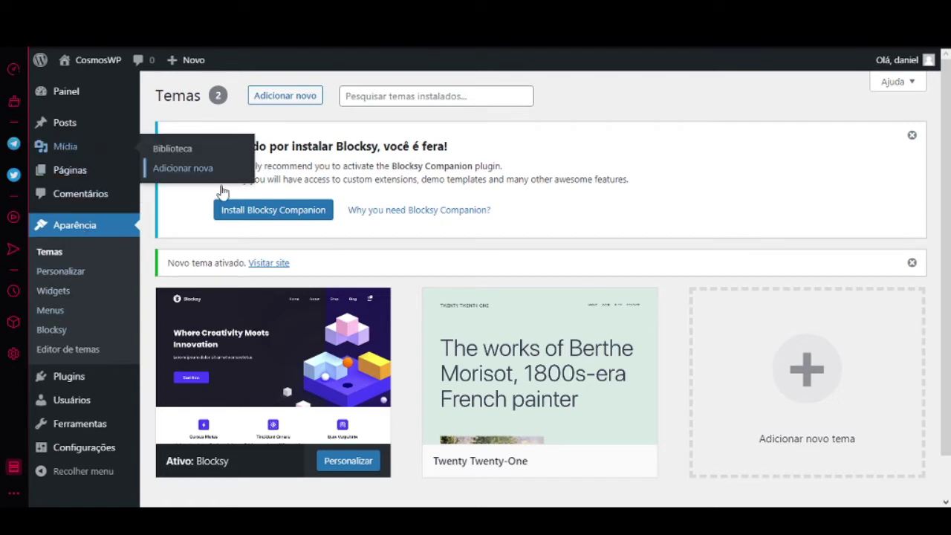
pyautogui.click(62, 332)
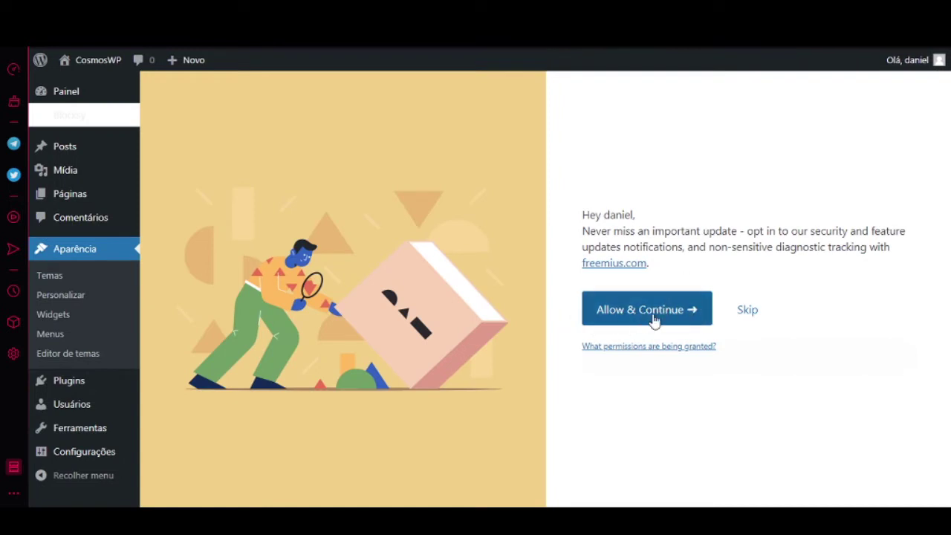
pyautogui.click(653, 315)
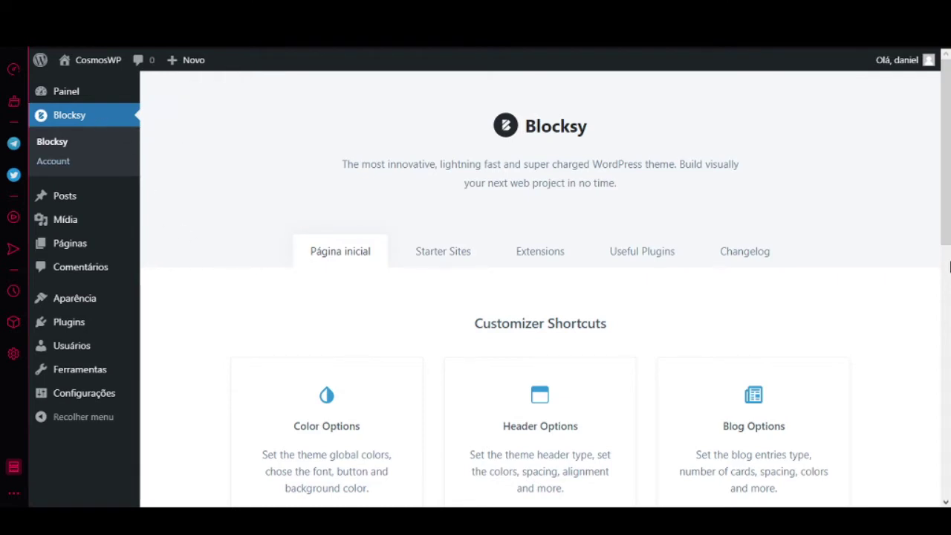
# Import the Product Reviews starter site as a clean install with the child theme, Elementor, WPForms, options, widgets and content.
pyautogui.moveTo(946, 160); pyautogui.dragTo(945, 174)
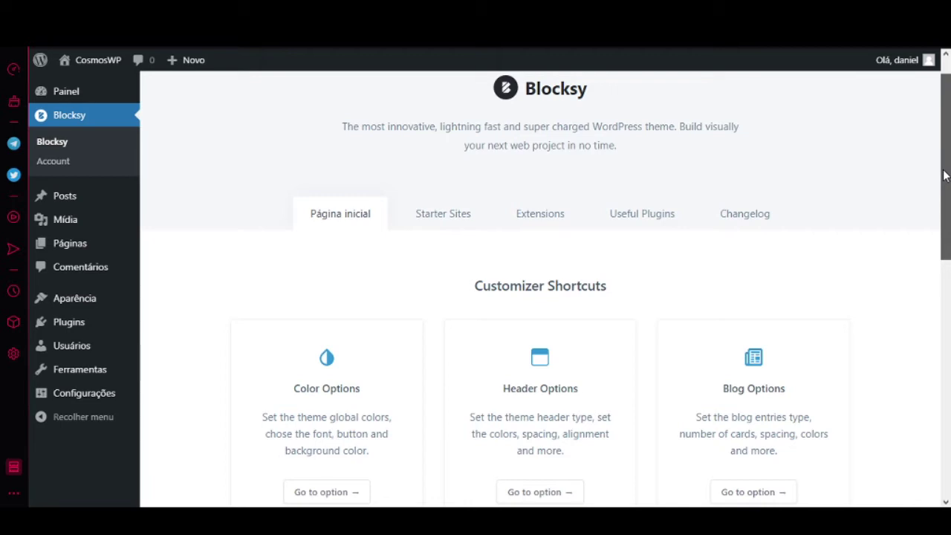
pyautogui.moveTo(946, 175); pyautogui.dragTo(945, 170)
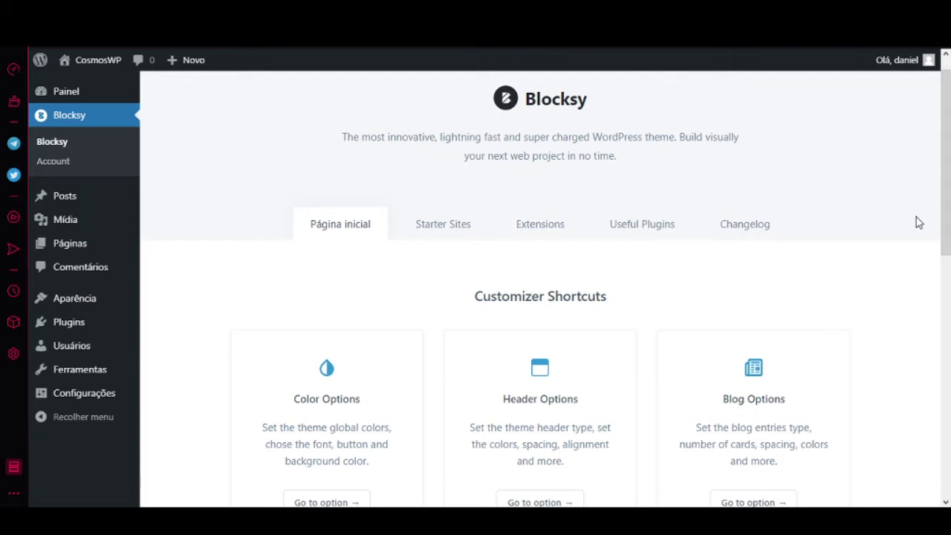
pyautogui.click(444, 230)
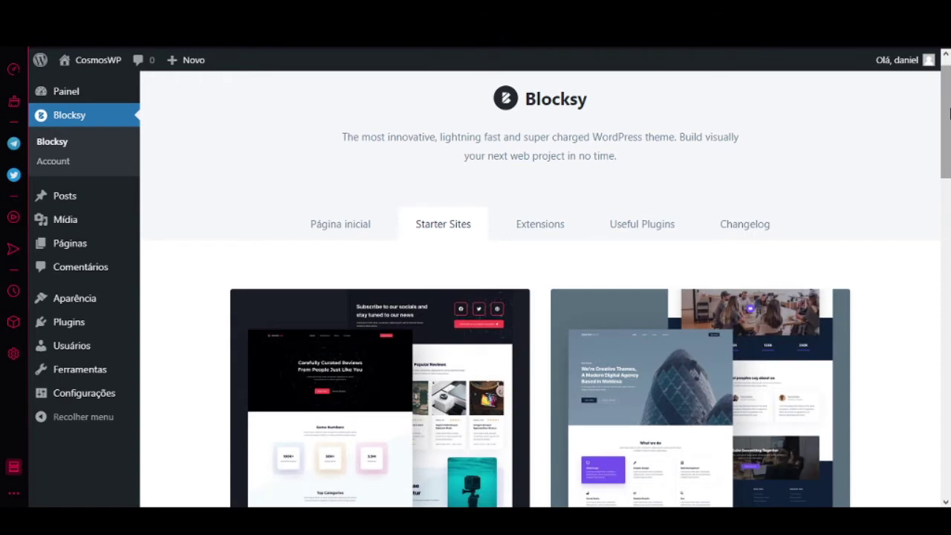
pyautogui.moveTo(949, 111); pyautogui.dragTo(949, 152)
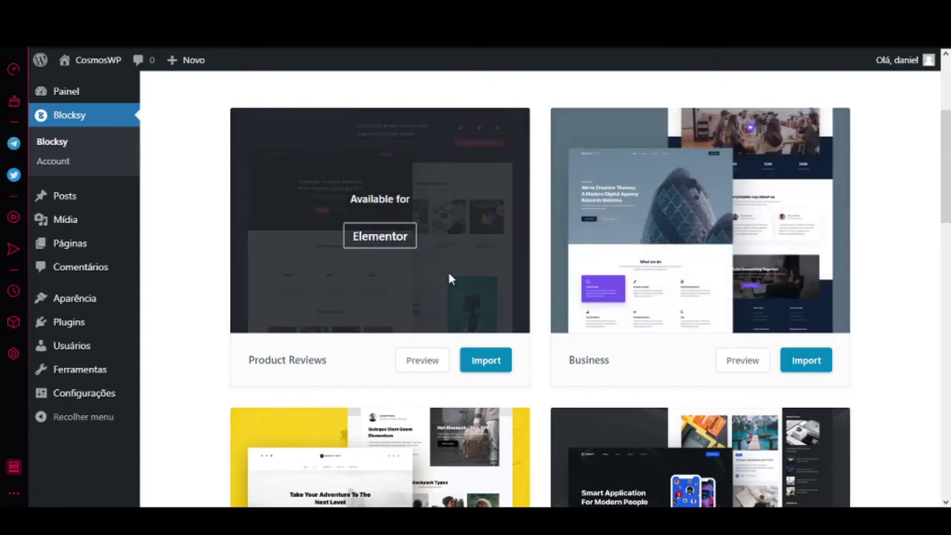
pyautogui.click(484, 361)
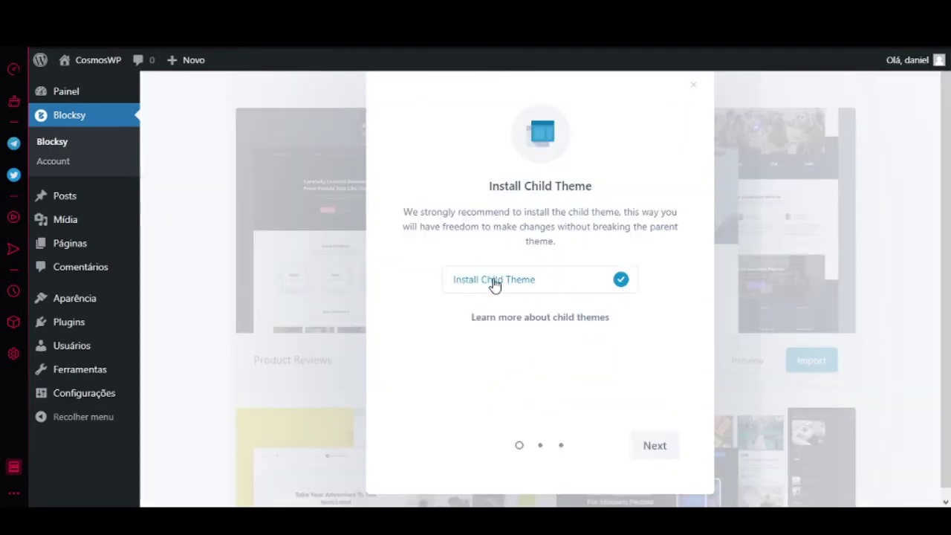
pyautogui.click(655, 450)
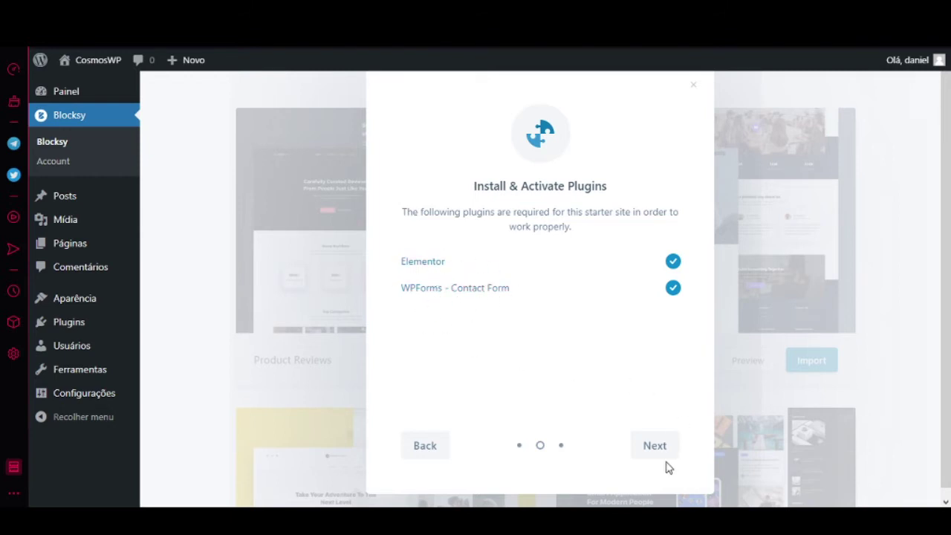
pyautogui.click(656, 446)
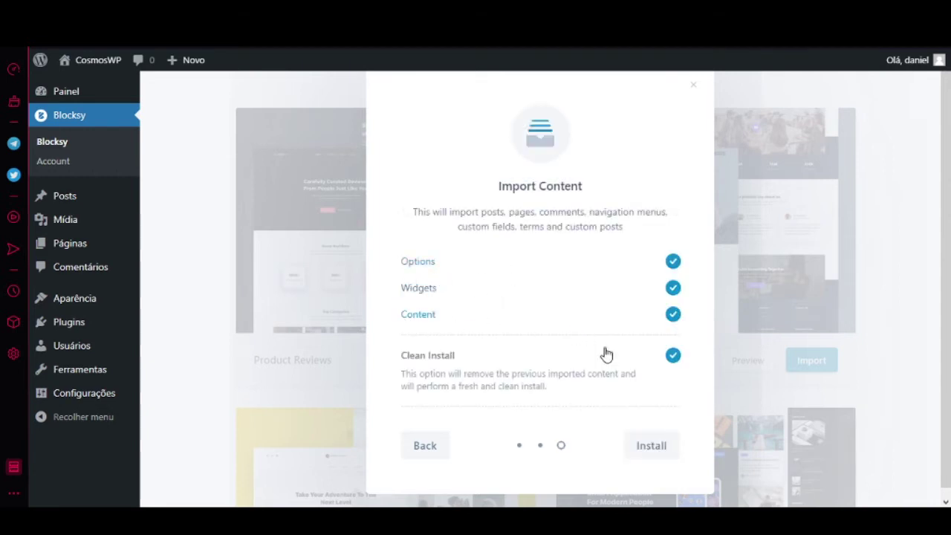
pyautogui.click(658, 447)
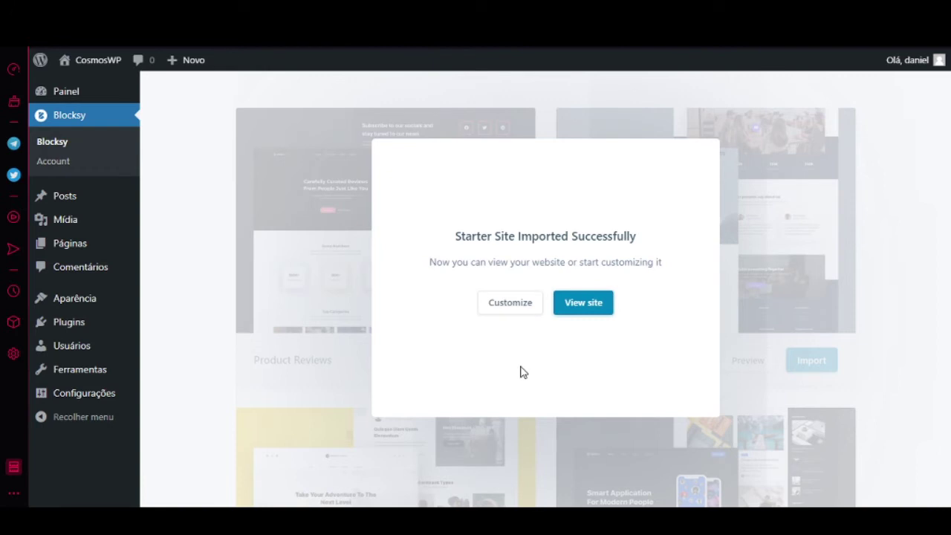
# View the imported site's home page and open it for theme customization.
pyautogui.click(587, 309)
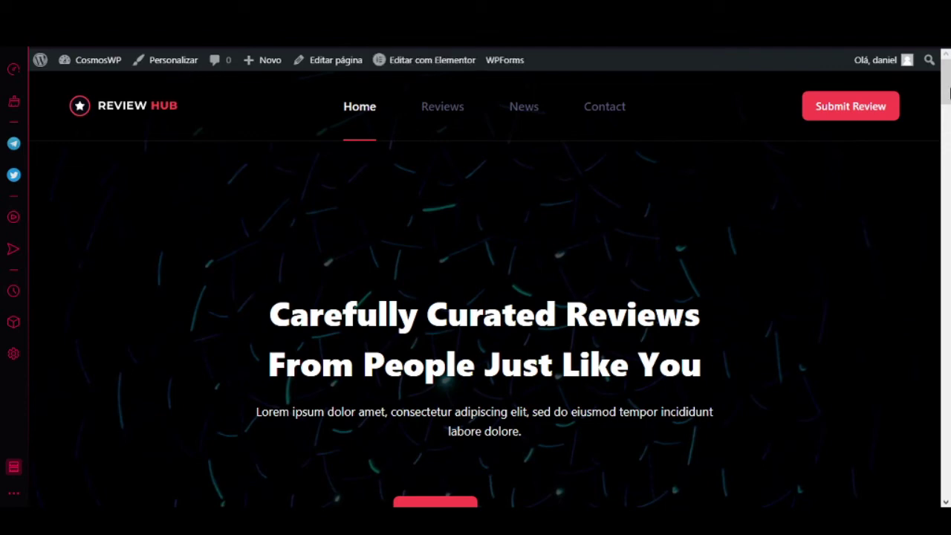
pyautogui.moveTo(947, 87)
pyautogui.mouseDown()
pyautogui.moveTo(948, 498)
pyautogui.moveTo(948, 77)
pyautogui.mouseUp()
pyautogui.click(166, 67)
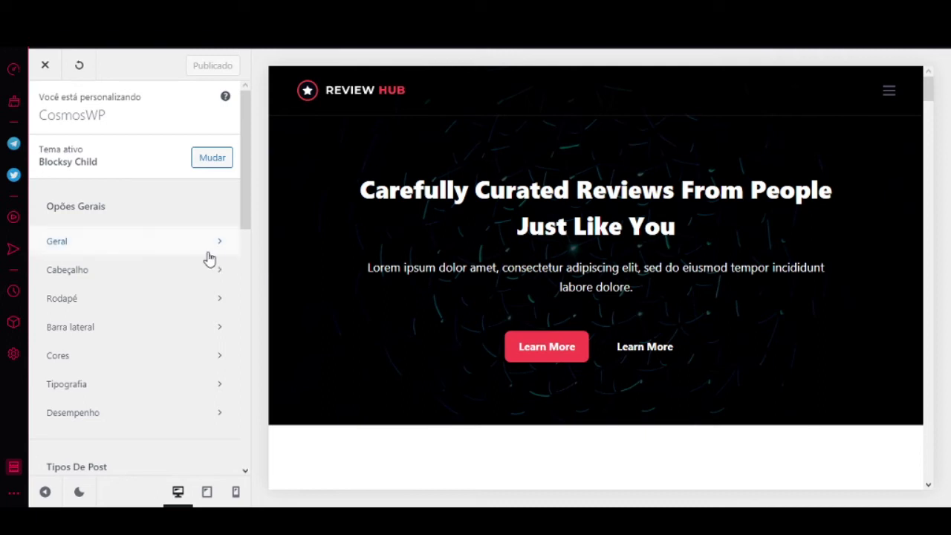
# Upload Logo-Suprema-UX-funto-preto-4.png and set it as the header's main logo.
pyautogui.click(93, 272)
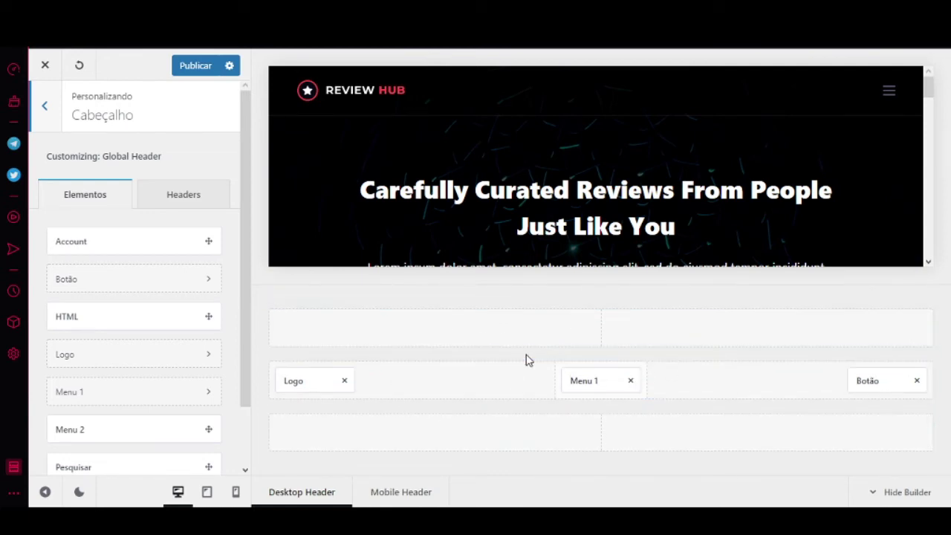
pyautogui.click(159, 360)
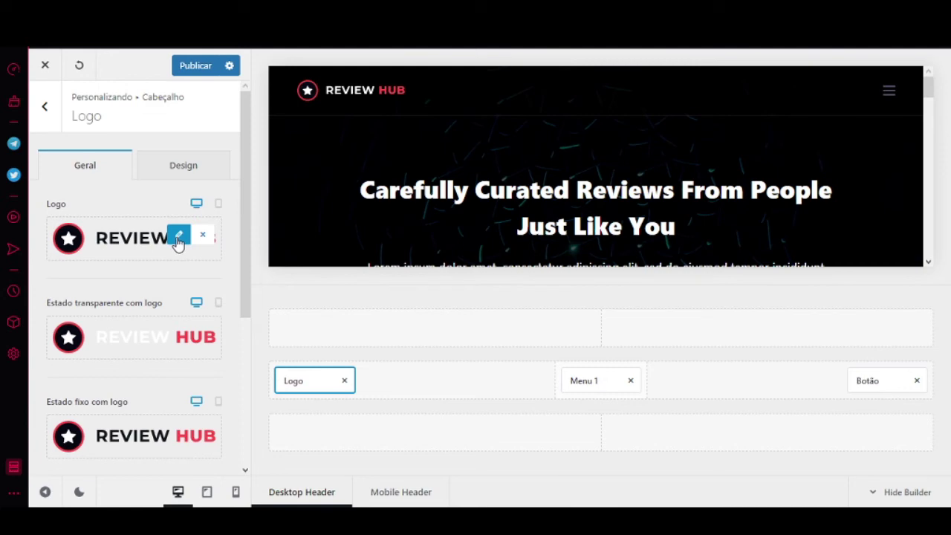
pyautogui.click(178, 236)
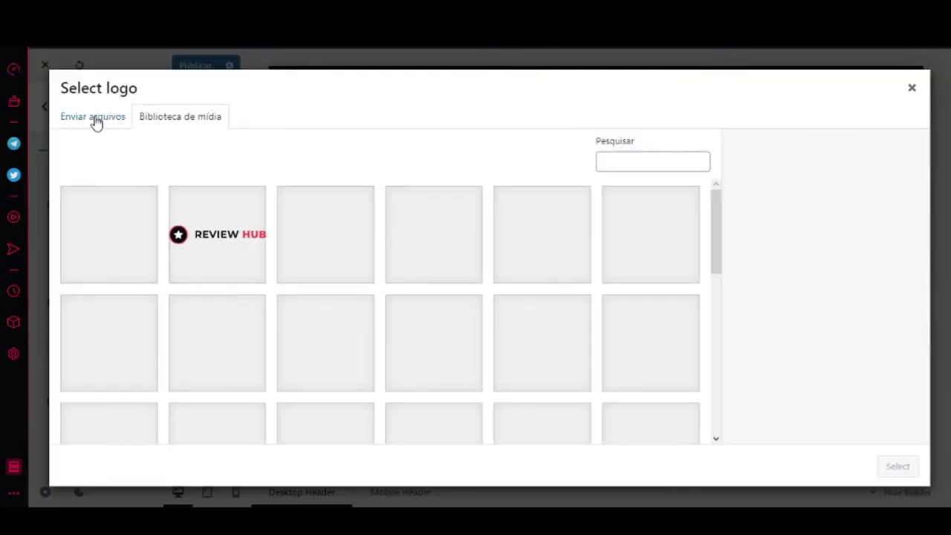
pyautogui.click(95, 121)
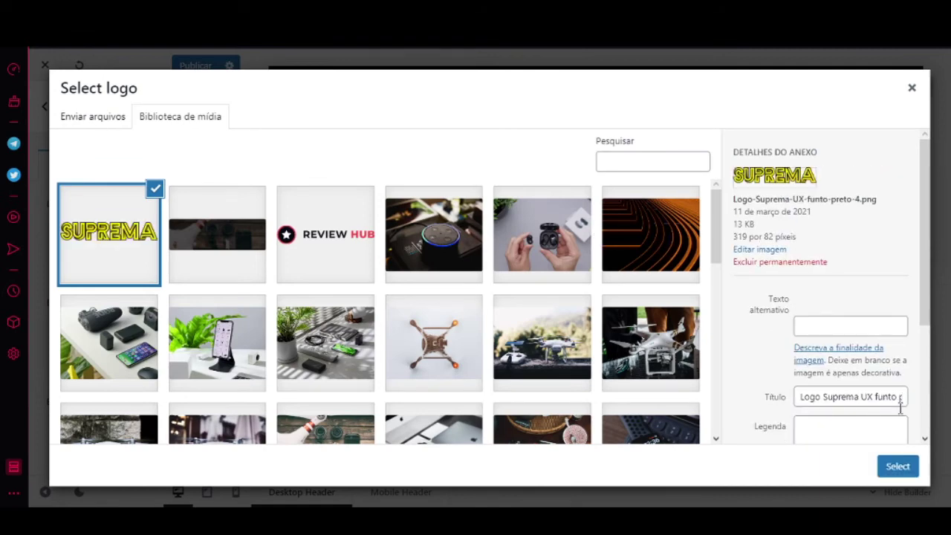
pyautogui.click(897, 467)
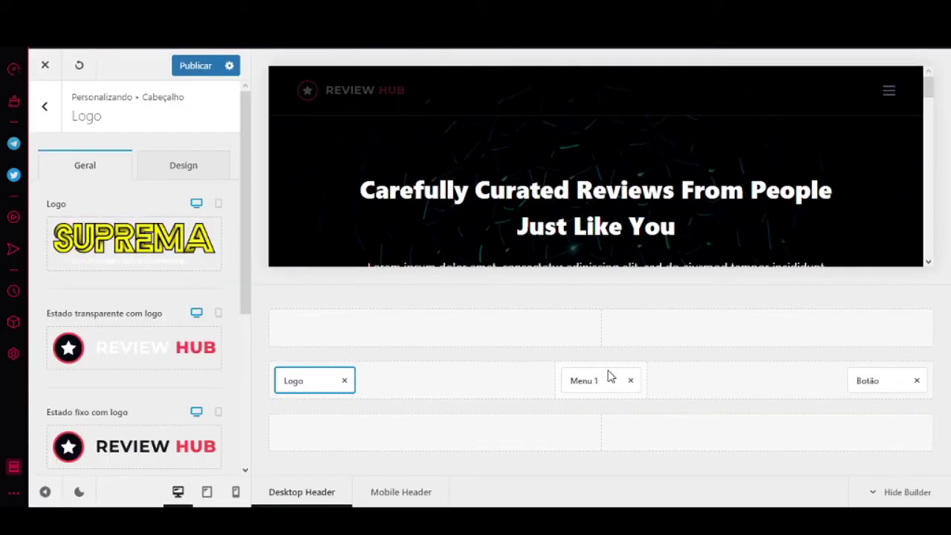
# Set the header's transparent-state logo to Logo-Suprema-UX-funto-preto-4.png from the media library.
pyautogui.moveTo(188, 356)
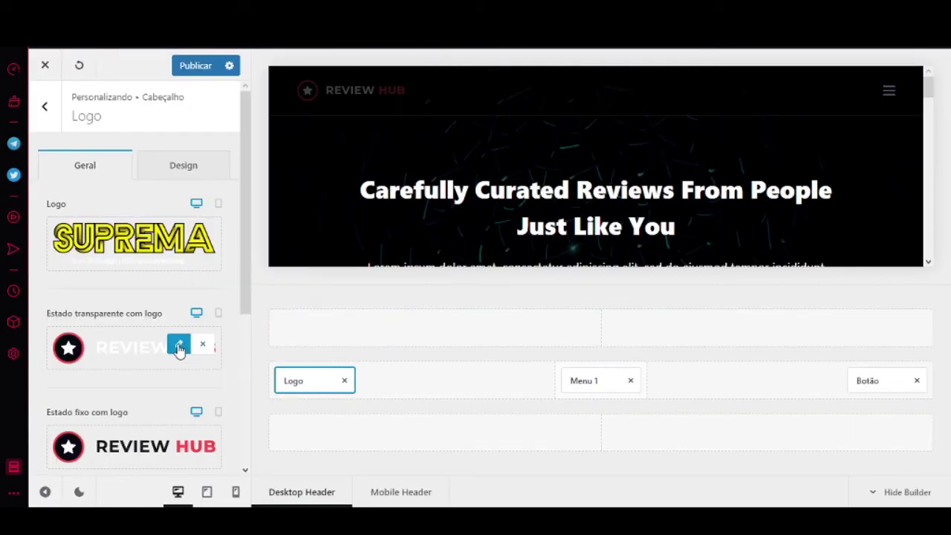
pyautogui.click(179, 348)
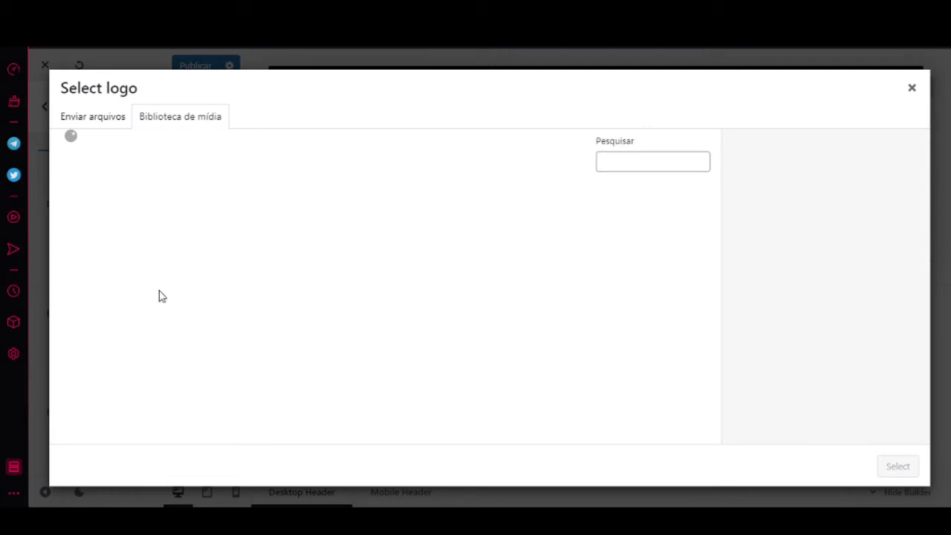
pyautogui.click(103, 118)
pyautogui.click(533, 301)
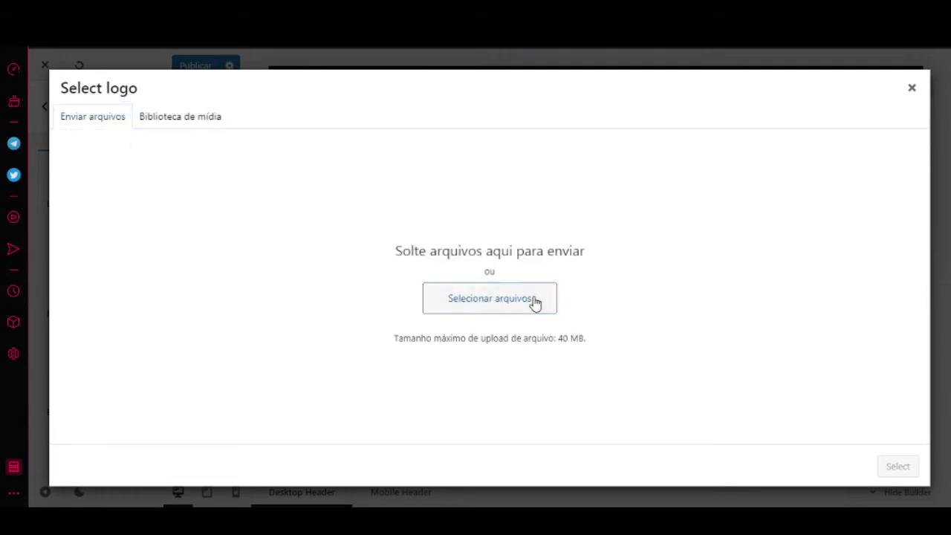
pyautogui.click(191, 120)
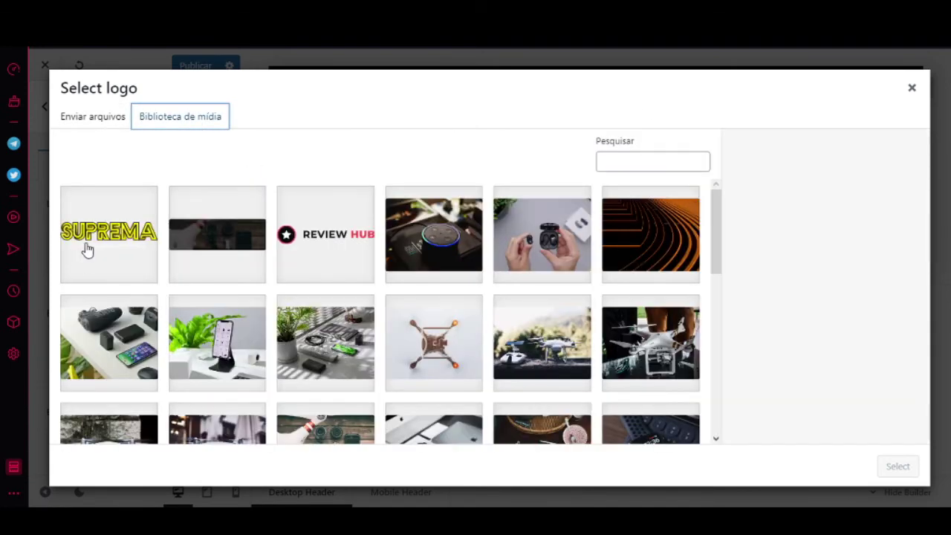
pyautogui.click(86, 251)
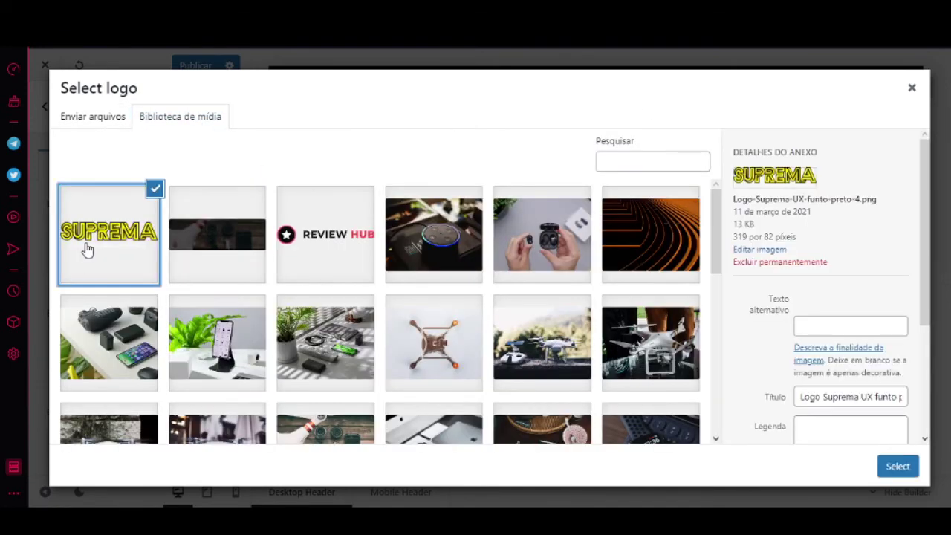
pyautogui.click(897, 467)
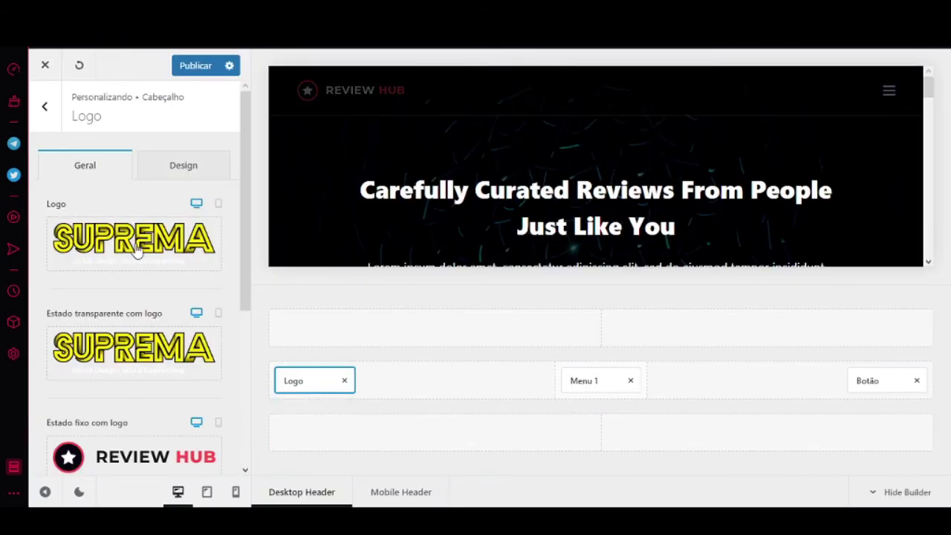
# Set the header's sticky-state logo to Logo-Suprema-UX-funto-preto-4.png from the media library and publish the customization.
pyautogui.moveTo(153, 465)
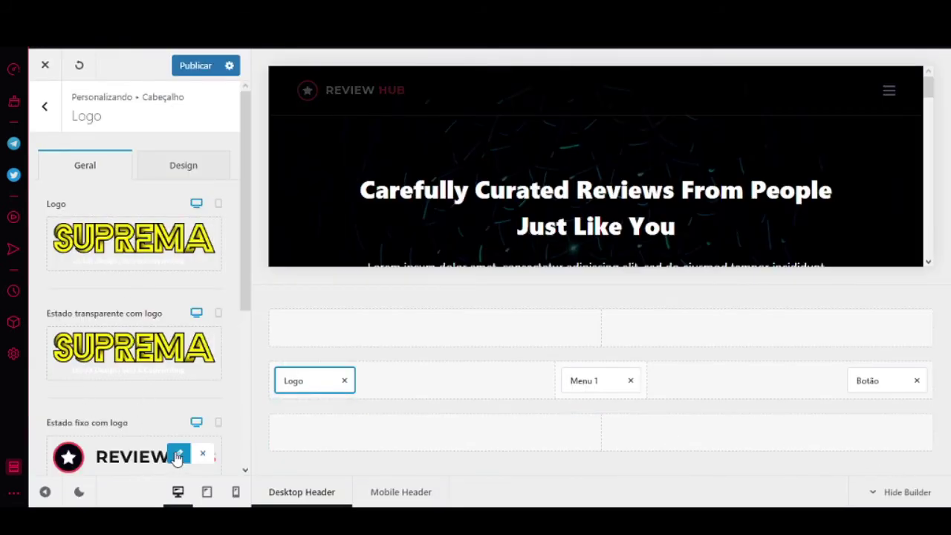
pyautogui.click(179, 455)
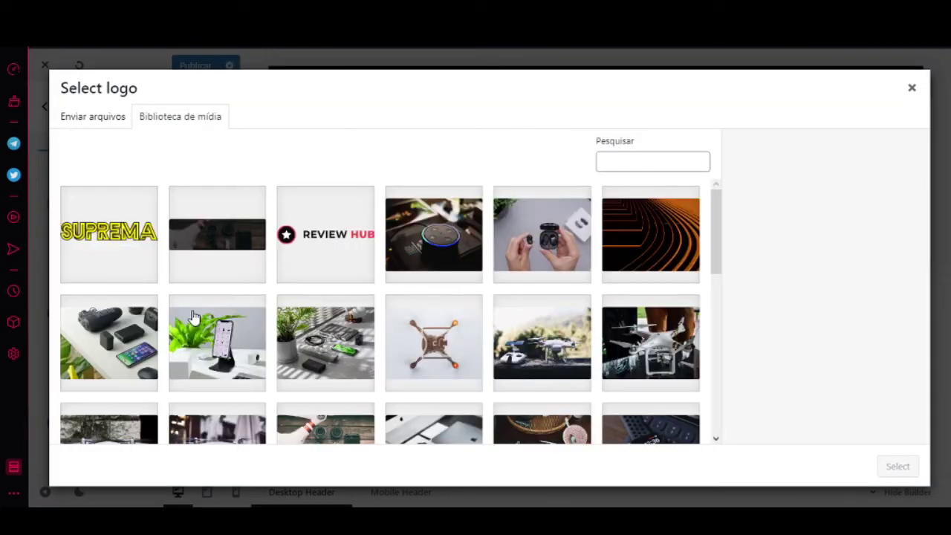
pyautogui.click(105, 229)
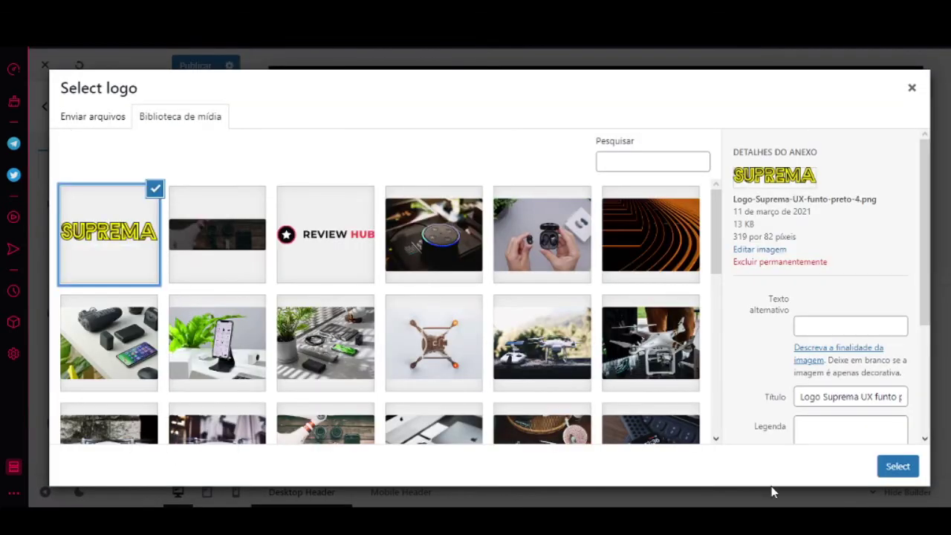
pyautogui.click(898, 467)
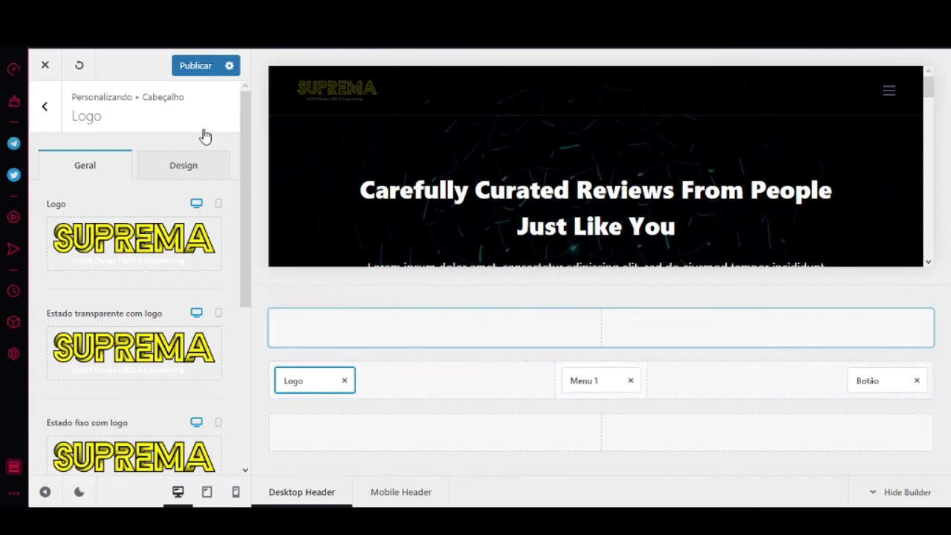
pyautogui.click(194, 67)
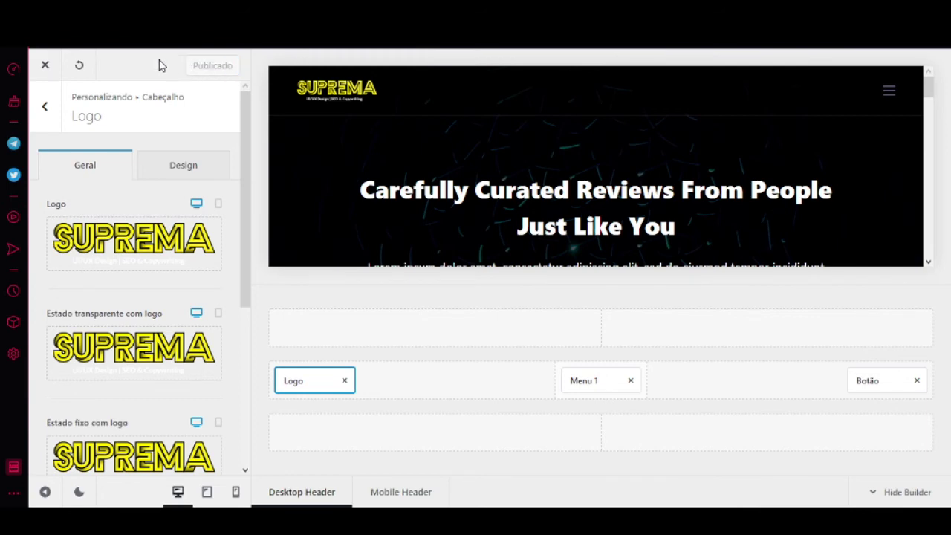
pyautogui.click(44, 68)
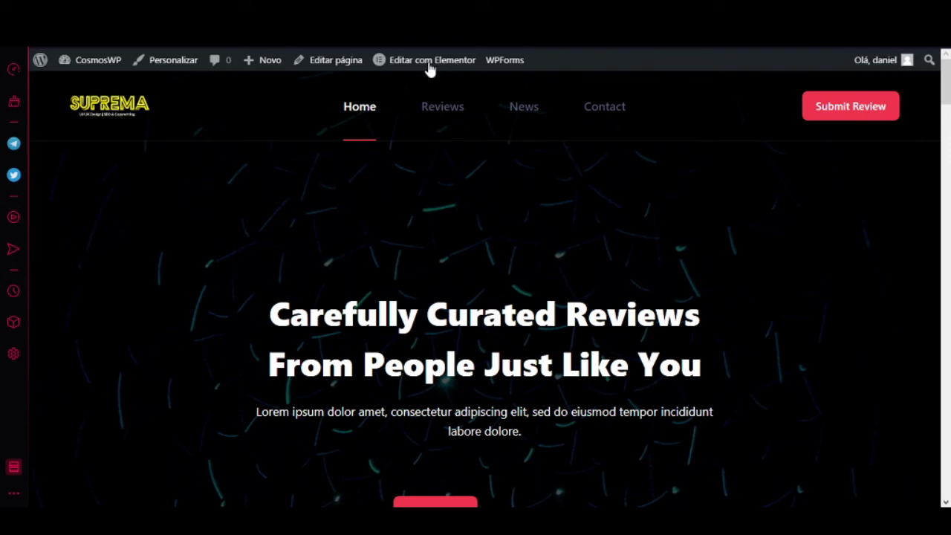
# Edit the home page with Elementor, replacing the hero section's background image with an upload of apps-phone-4.jpg, and update the page.
pyautogui.moveTo(433, 65)
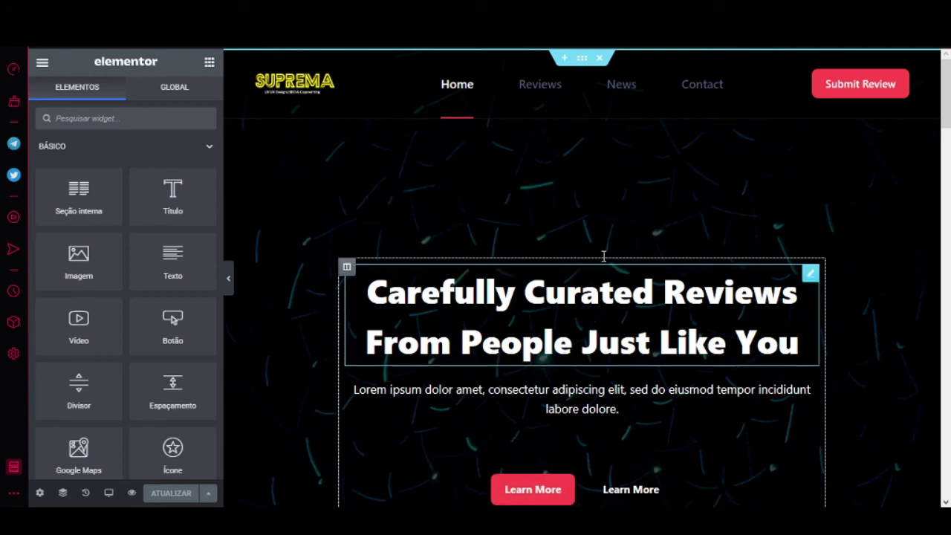
pyautogui.rightClick(354, 185)
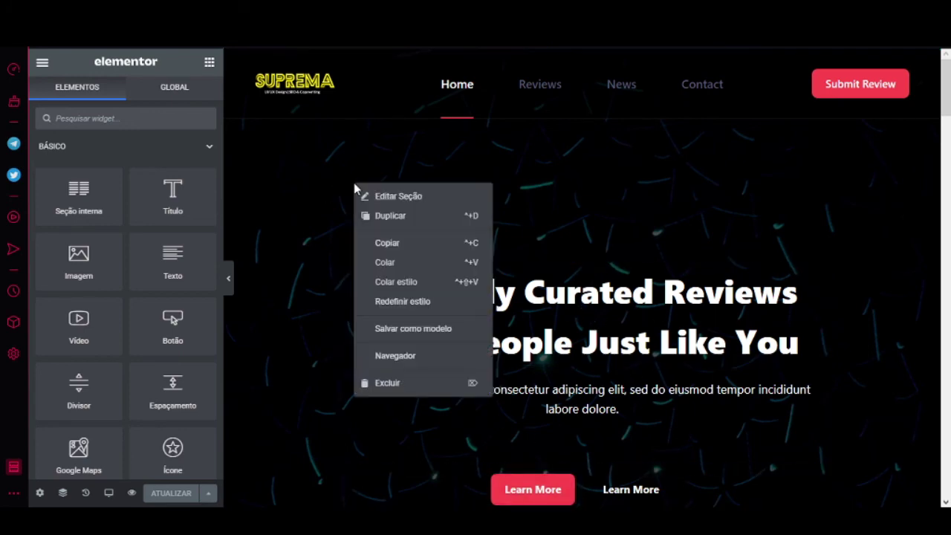
pyautogui.click(407, 199)
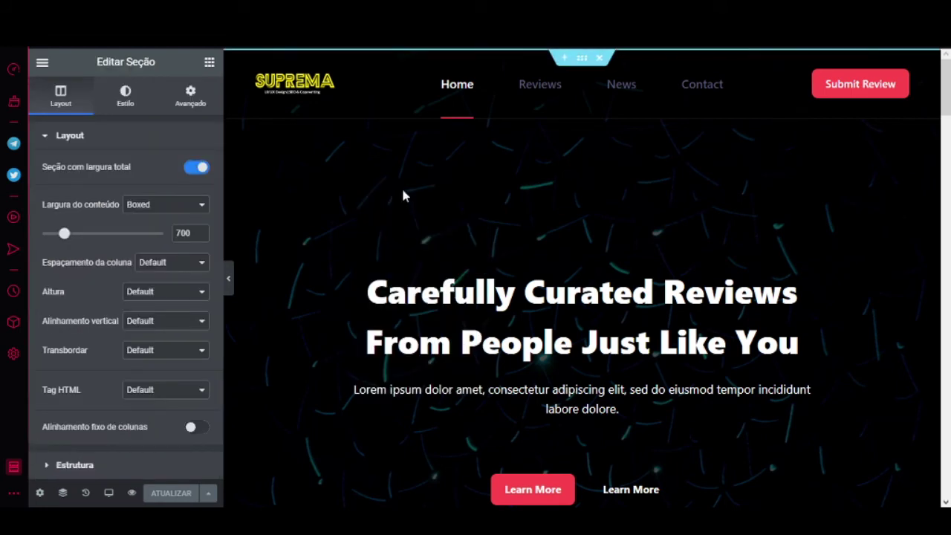
pyautogui.click(125, 96)
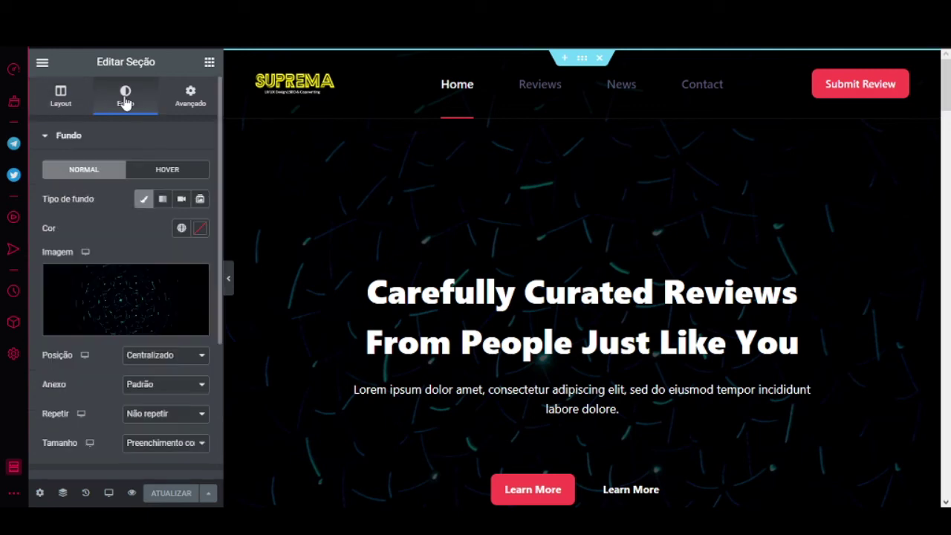
pyautogui.click(115, 327)
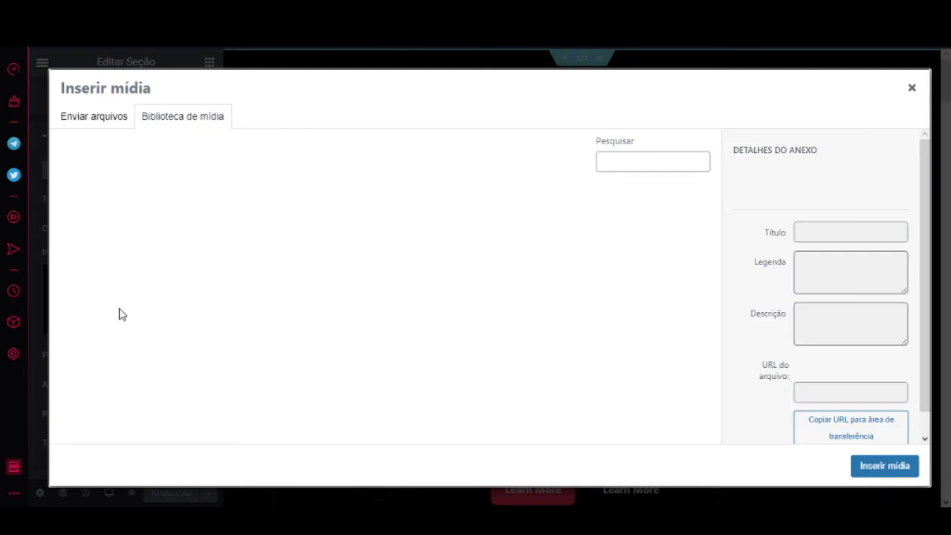
pyautogui.click(107, 121)
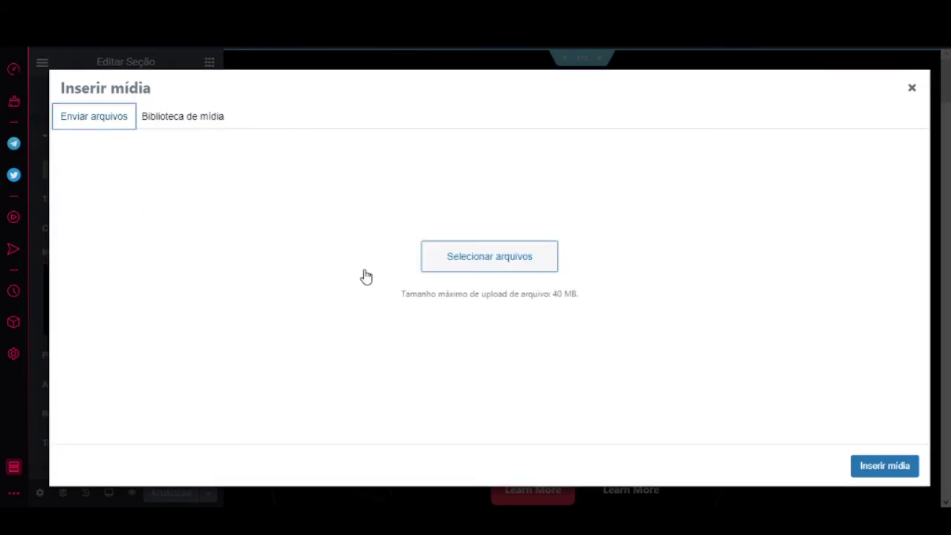
pyautogui.click(486, 265)
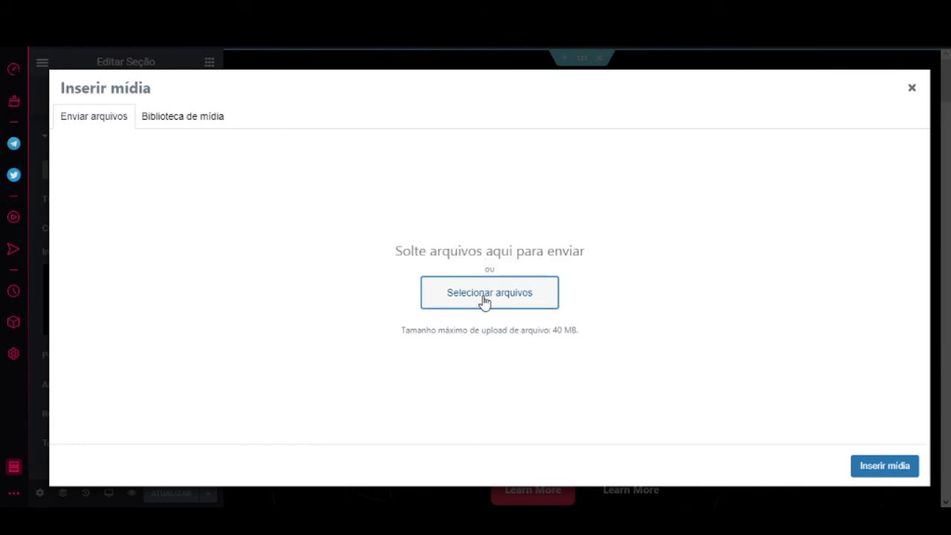
pyautogui.click(484, 301)
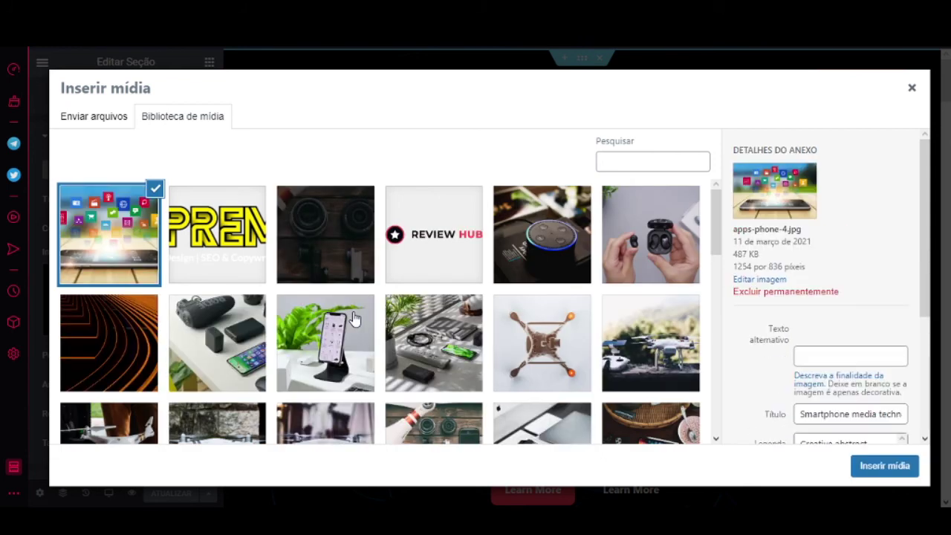
pyautogui.click(884, 466)
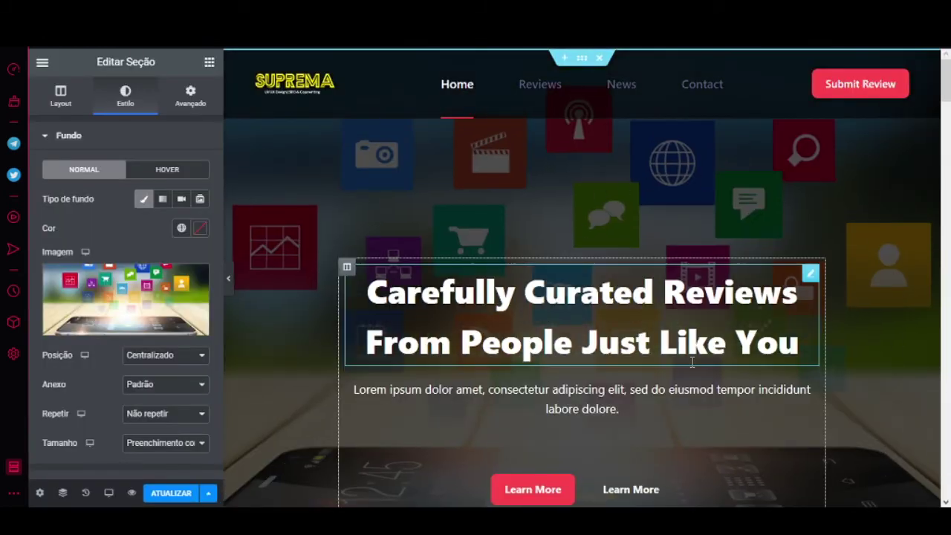
pyautogui.click(168, 495)
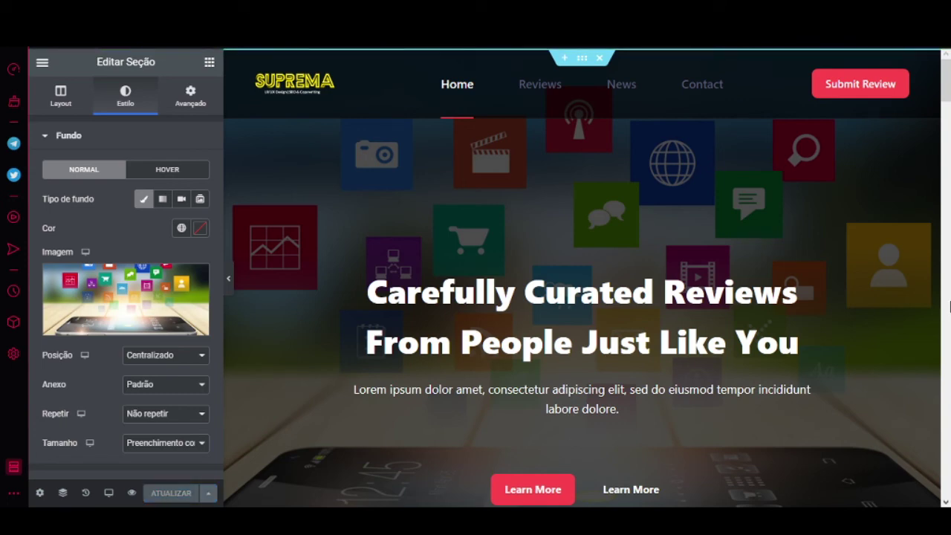
pyautogui.moveTo(946, 102); pyautogui.dragTo(948, 83)
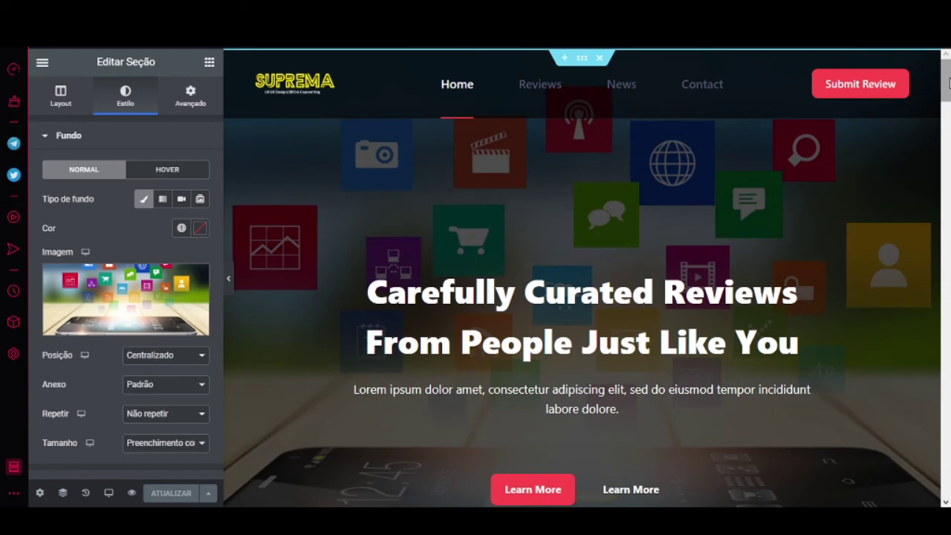
# Exit the Elementor editor and go through the block editor to the WordPress list of all pages.
pyautogui.click(43, 64)
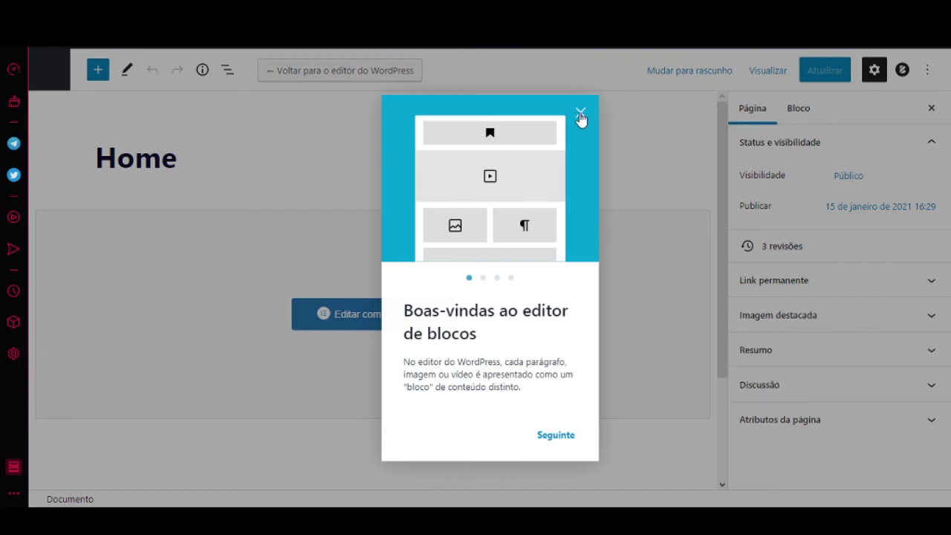
pyautogui.click(580, 115)
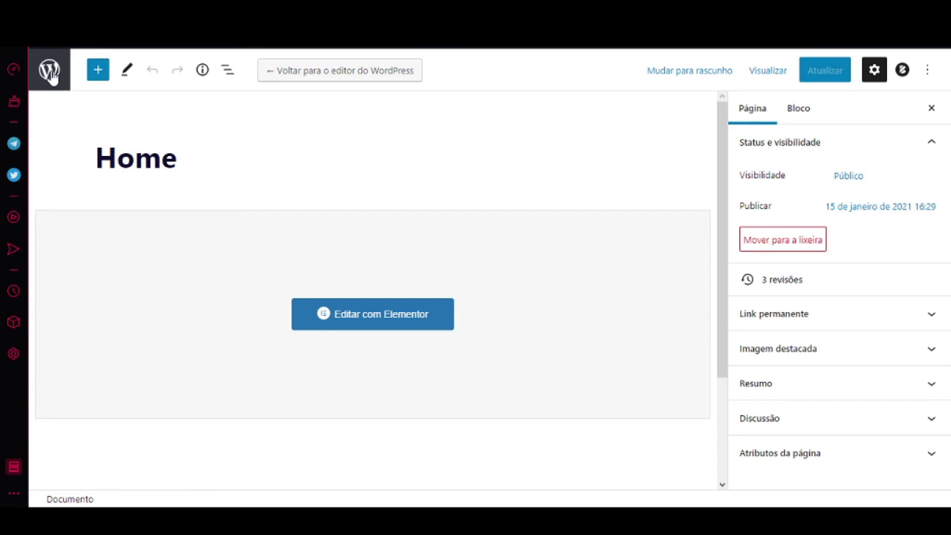
pyautogui.click(52, 75)
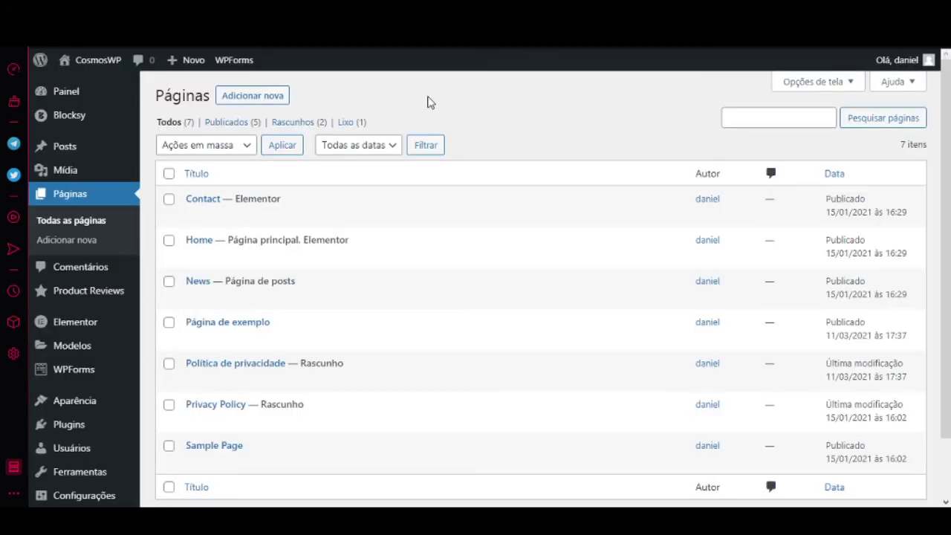
# Change the Contact page's title to Contato with quick edit and update it.
pyautogui.moveTo(242, 199)
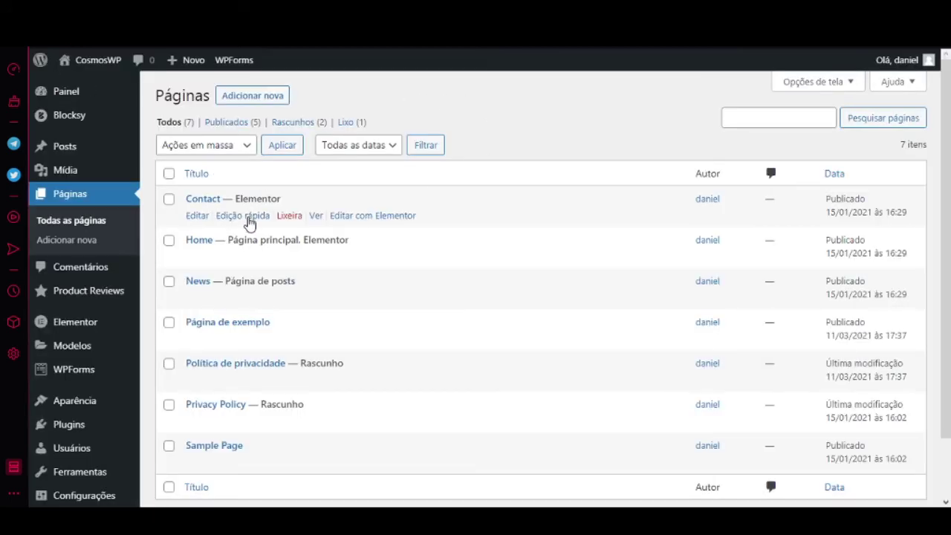
pyautogui.click(247, 215)
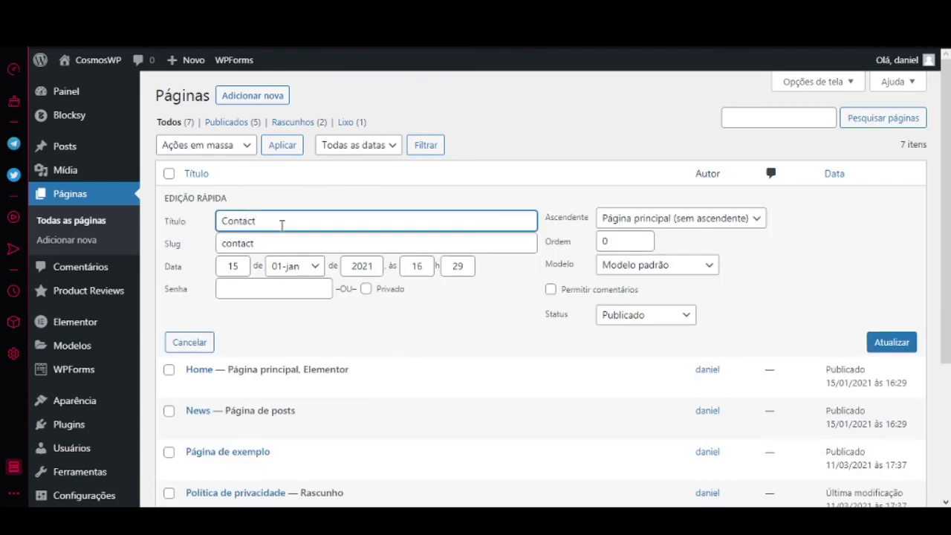
pyautogui.moveTo(282, 221); pyautogui.dragTo(213, 232)
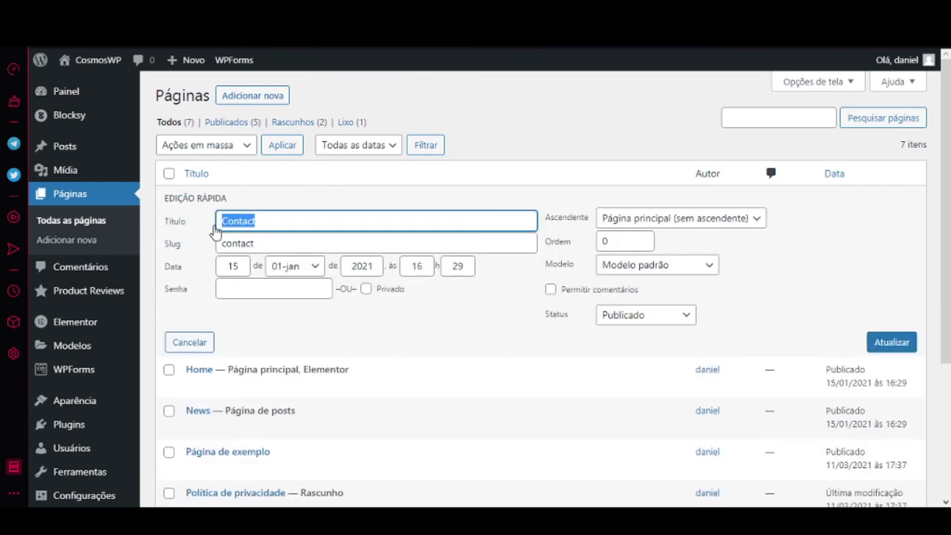
pyautogui.write('Conta')
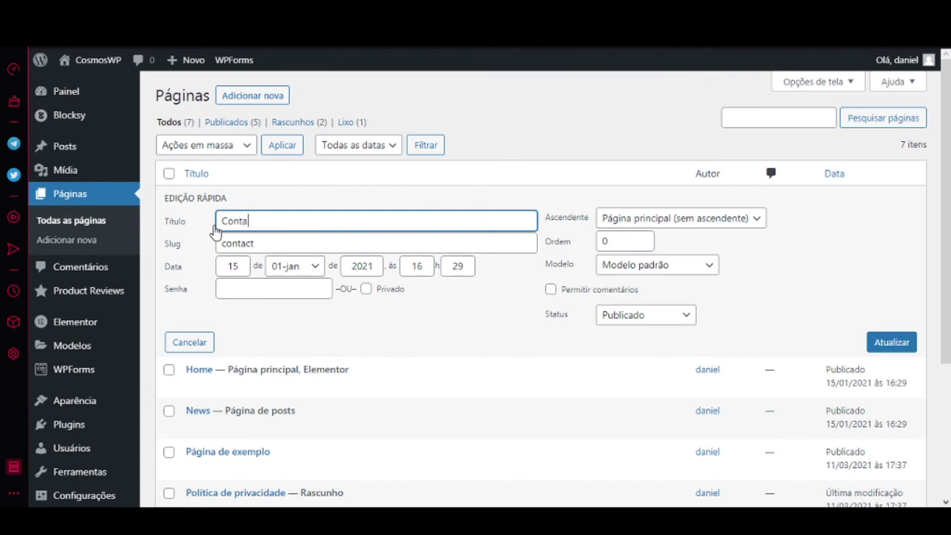
pyautogui.write('to')
pyautogui.click(894, 345)
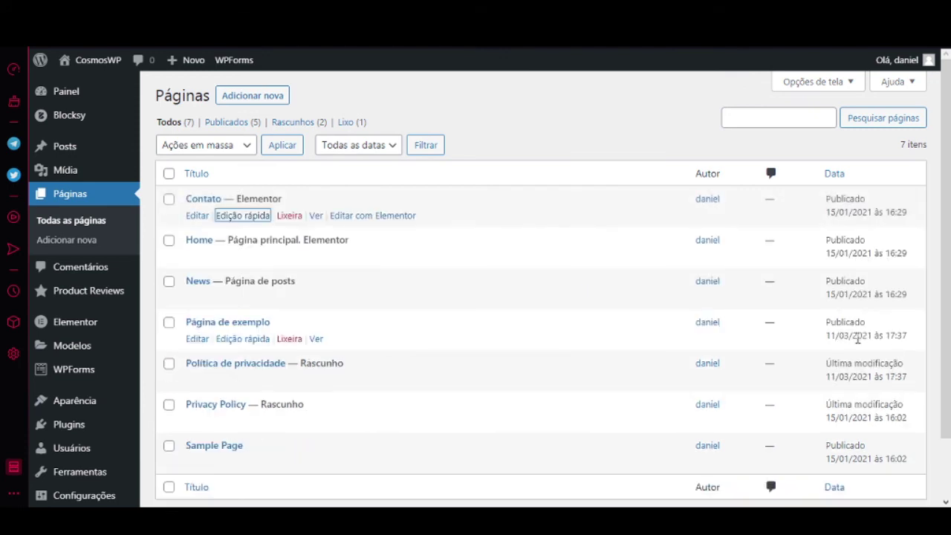
# Change the News page's title to Notícias with quick edit and view the site's home page.
pyautogui.click(236, 299)
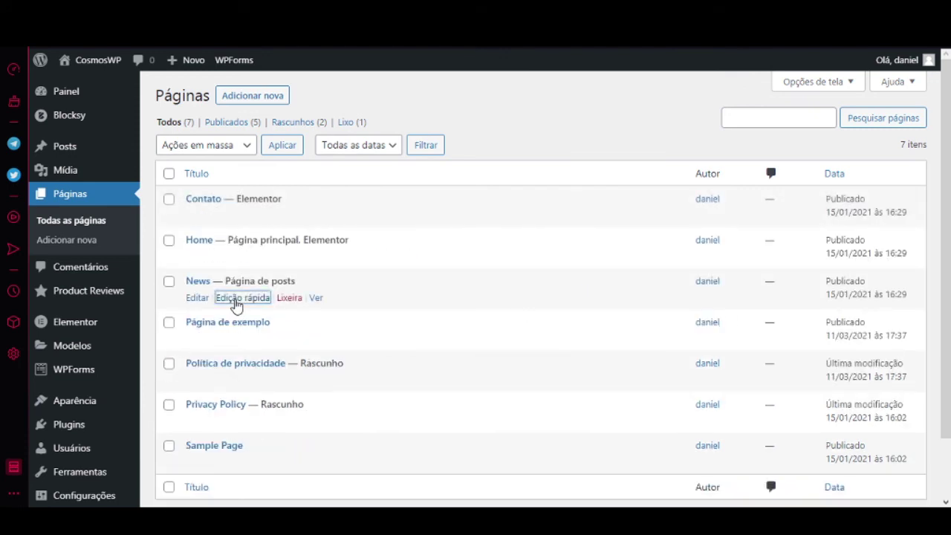
pyautogui.moveTo(263, 300); pyautogui.dragTo(182, 308)
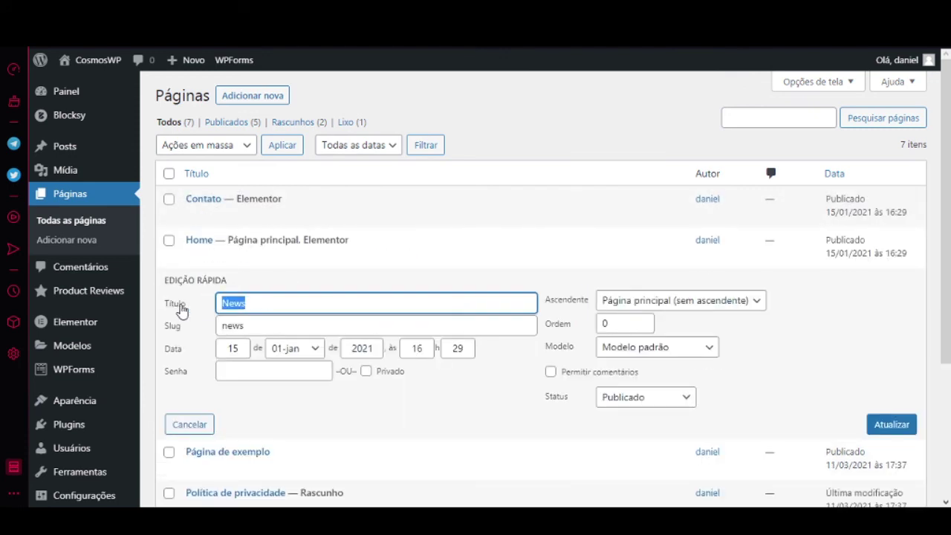
pyautogui.write('Notícias')
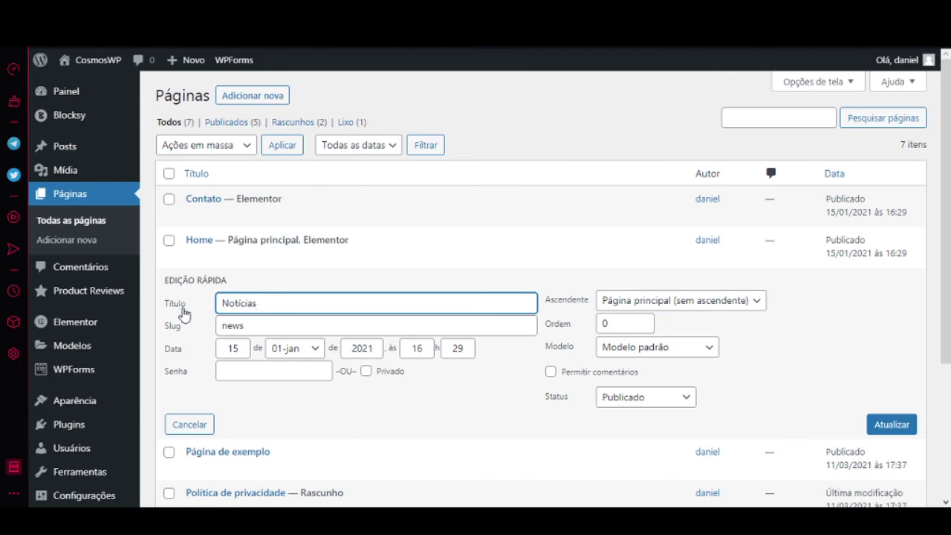
pyautogui.click(891, 425)
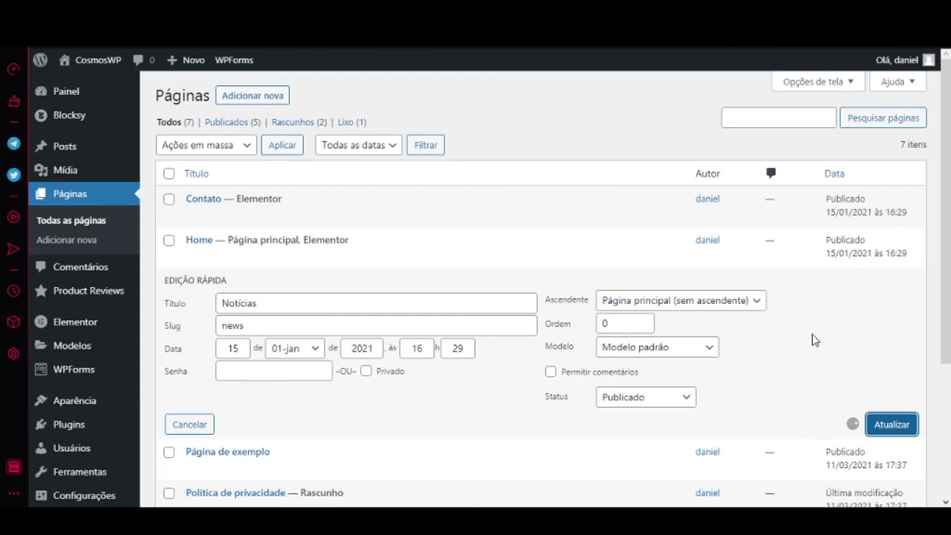
pyautogui.moveTo(86, 63)
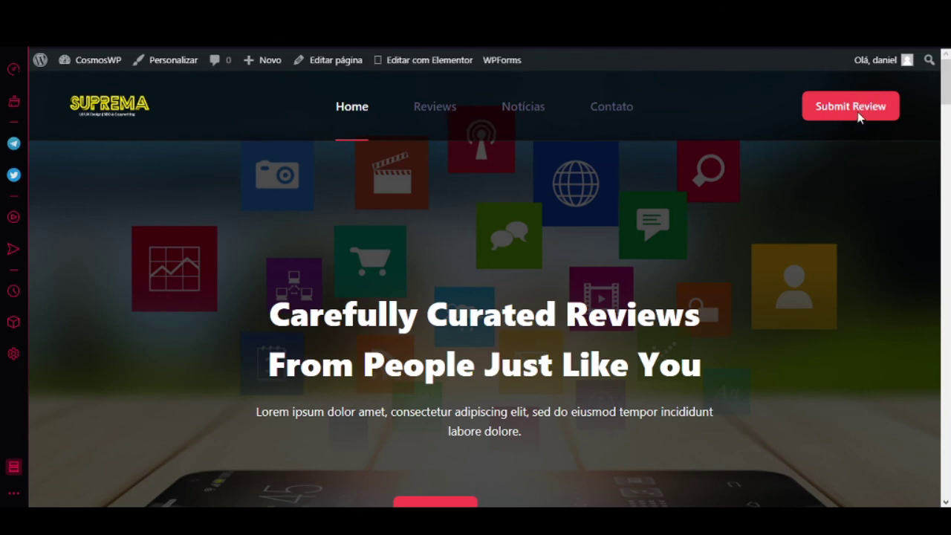
pyautogui.moveTo(947, 99); pyautogui.dragTo(947, 61)
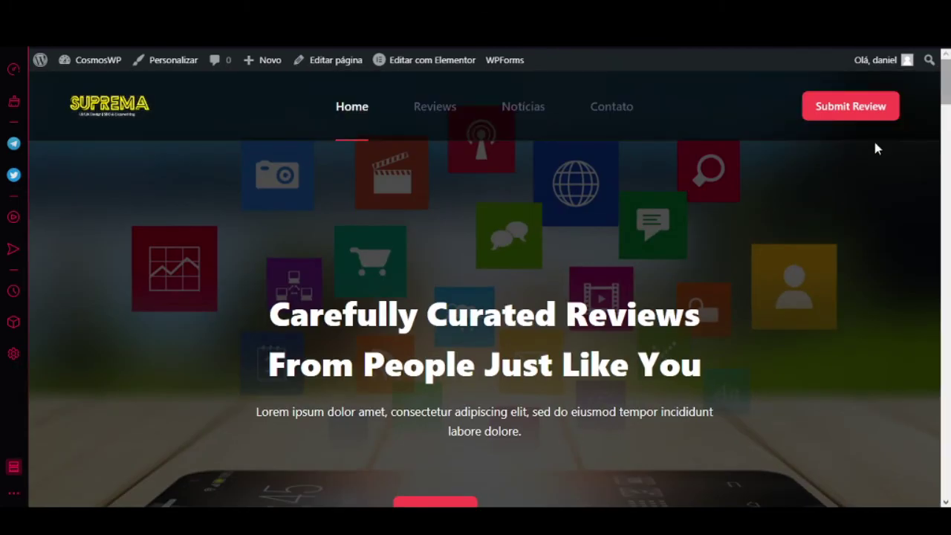